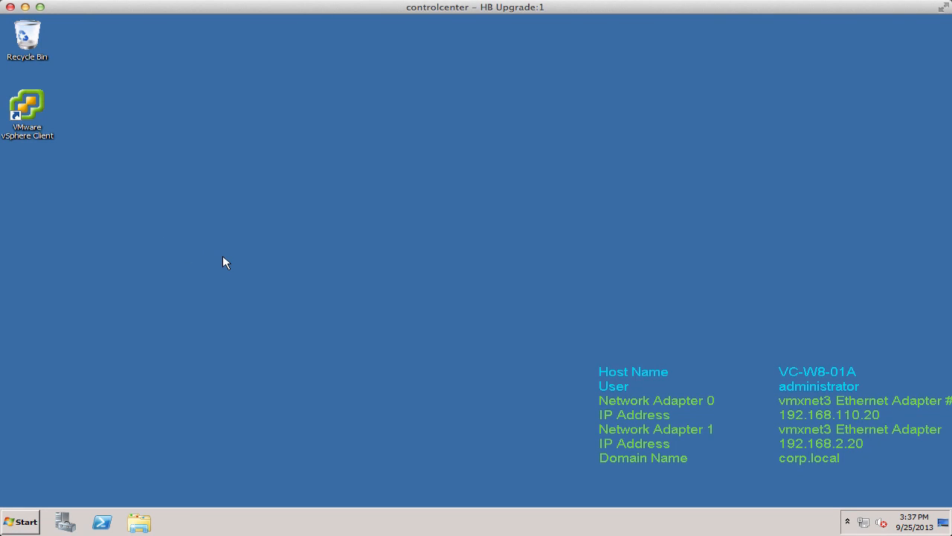
# Open the vCenter Server Heartbeat Console through Manage Server and select the localhost server.
pyautogui.click(25, 522)
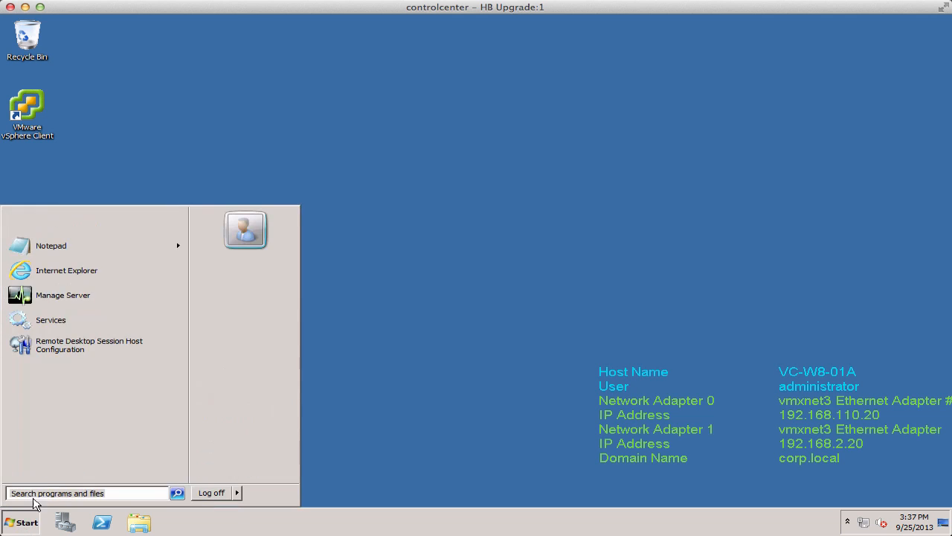
pyautogui.click(74, 296)
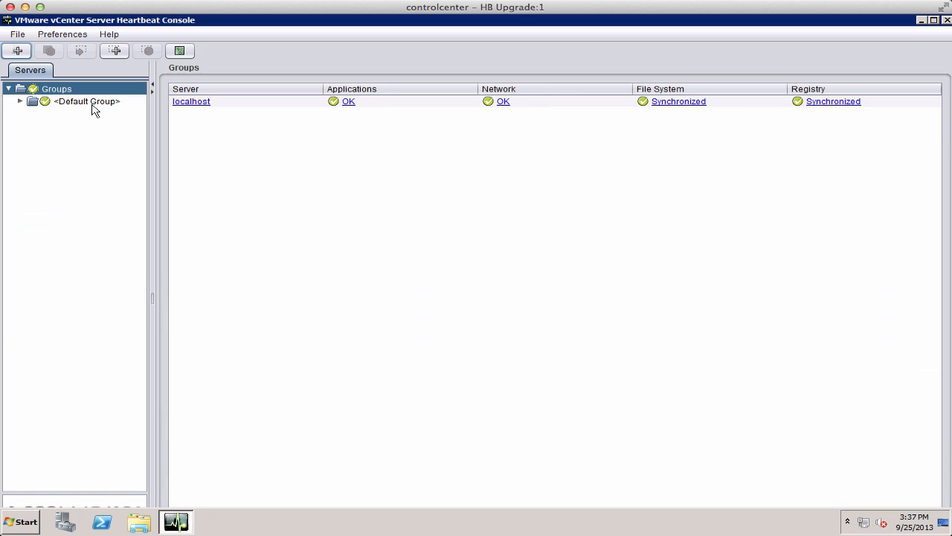
pyautogui.click(88, 102)
pyautogui.click(20, 101)
pyautogui.click(49, 113)
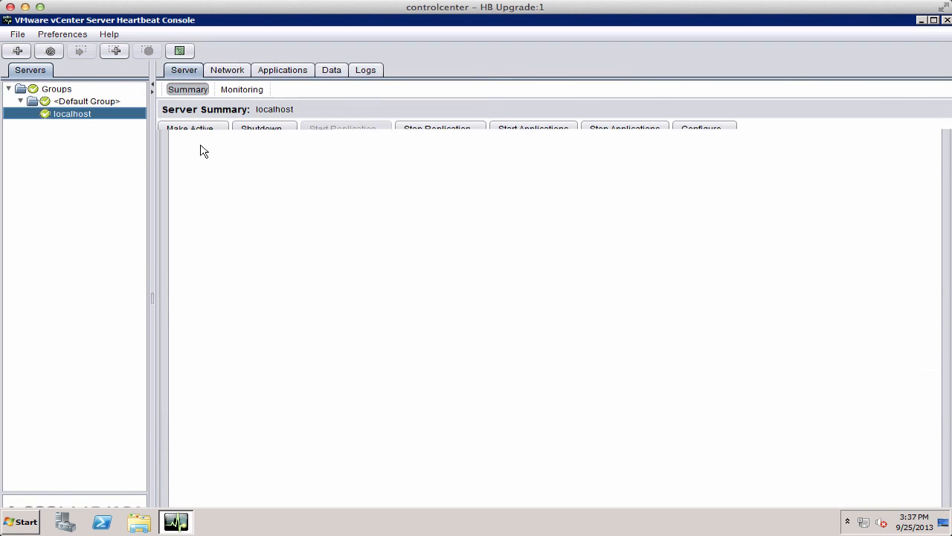
# Shut down Heartbeat on both the Primary and Secondary servers, confirm the shutdown, and close the console.
pyautogui.click(265, 129)
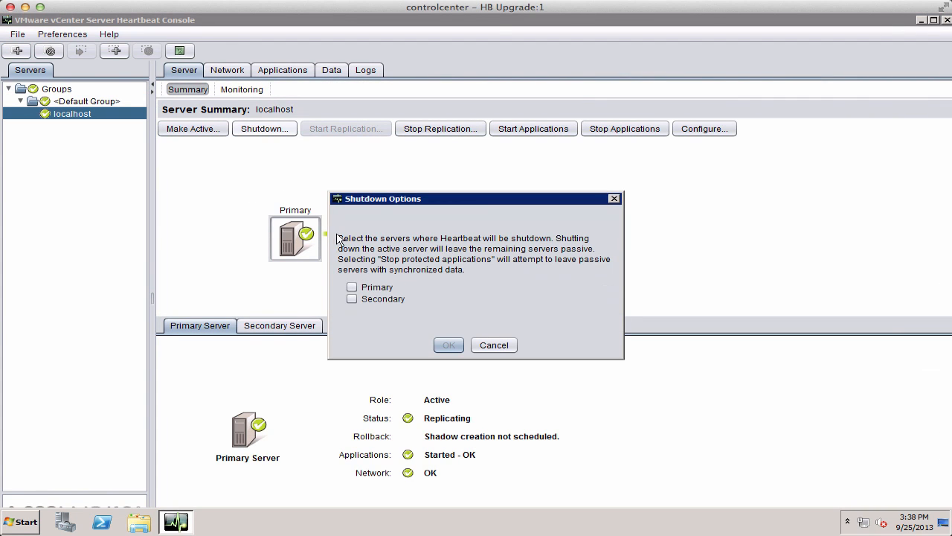
pyautogui.click(358, 286)
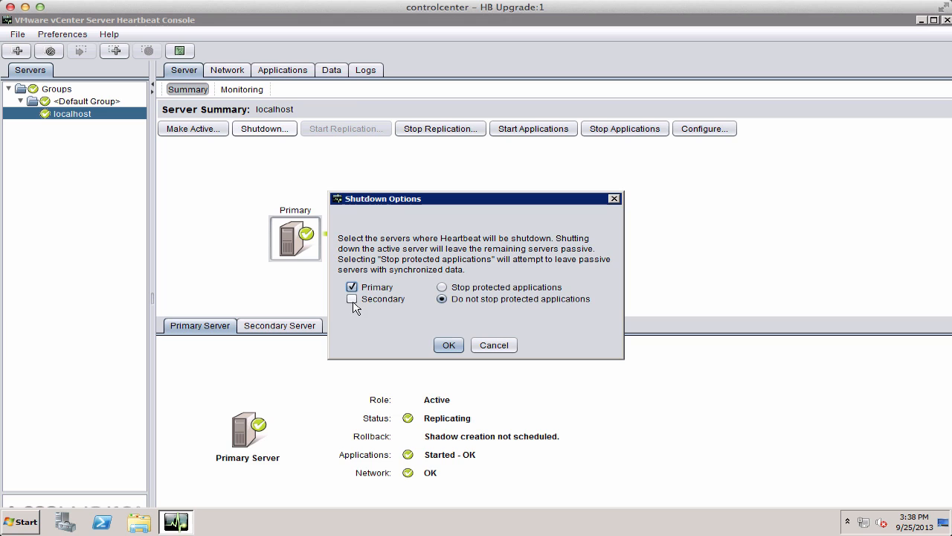
pyautogui.click(352, 300)
pyautogui.click(449, 345)
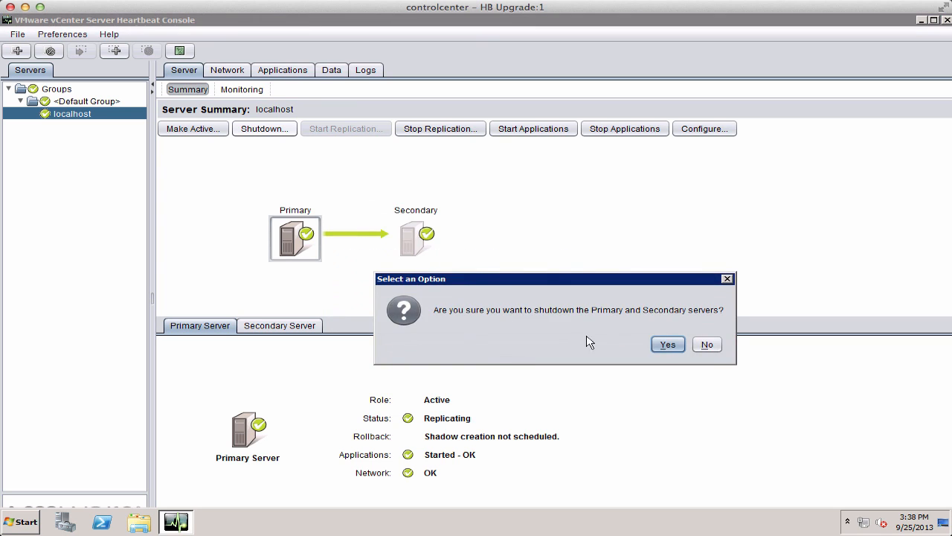
pyautogui.click(667, 345)
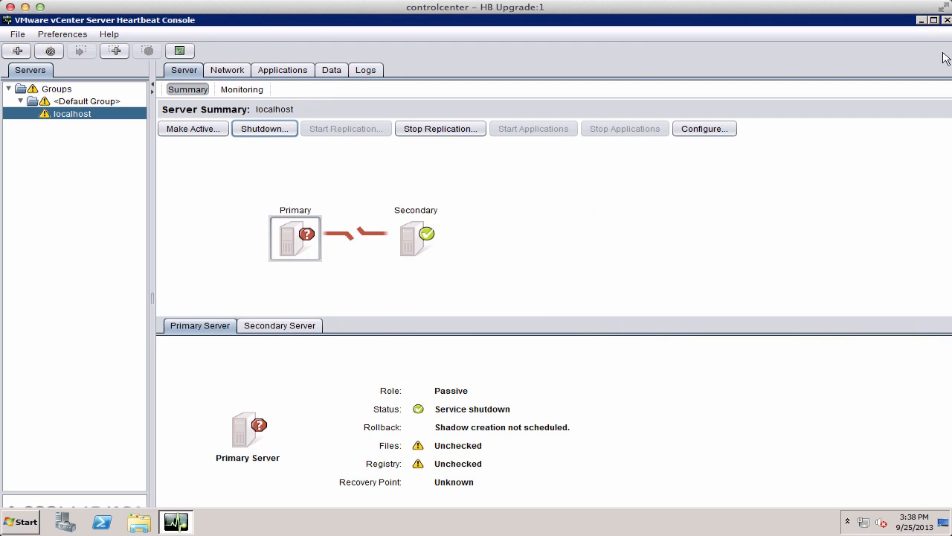
pyautogui.click(946, 20)
pyautogui.press('Return')
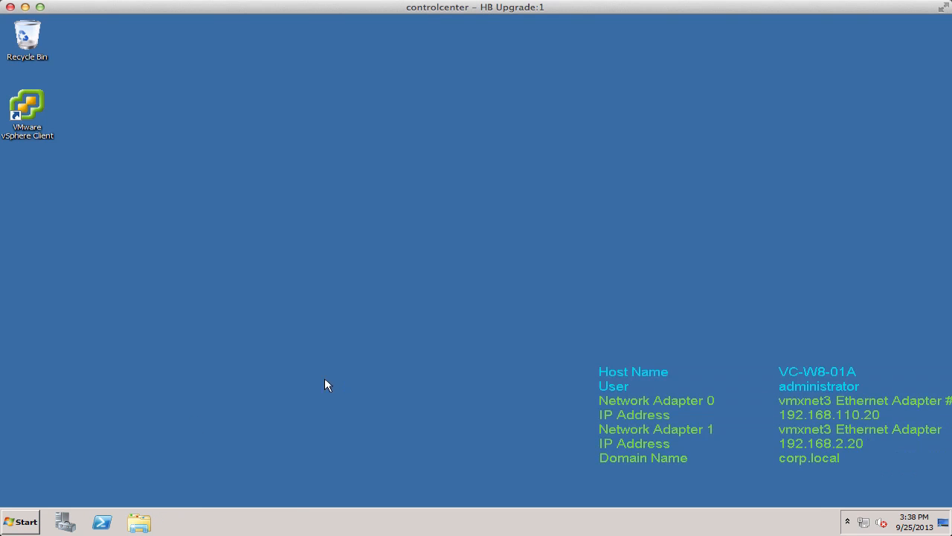
# In Services, set the VMware vCenter Server Heartbeat service's startup type to Manual and close Services.
pyautogui.click(22, 521)
pyautogui.moveTo(257, 400)
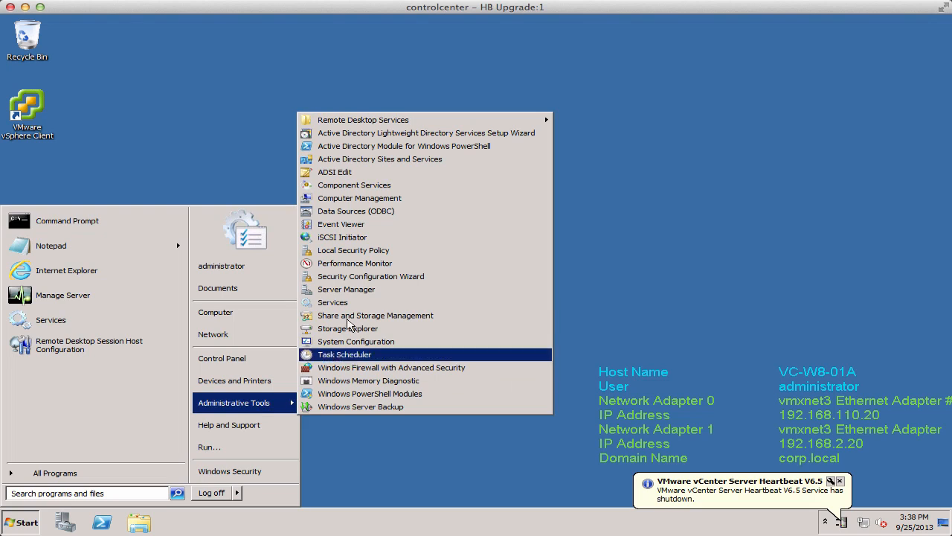
pyautogui.click(325, 267)
pyautogui.press('v')
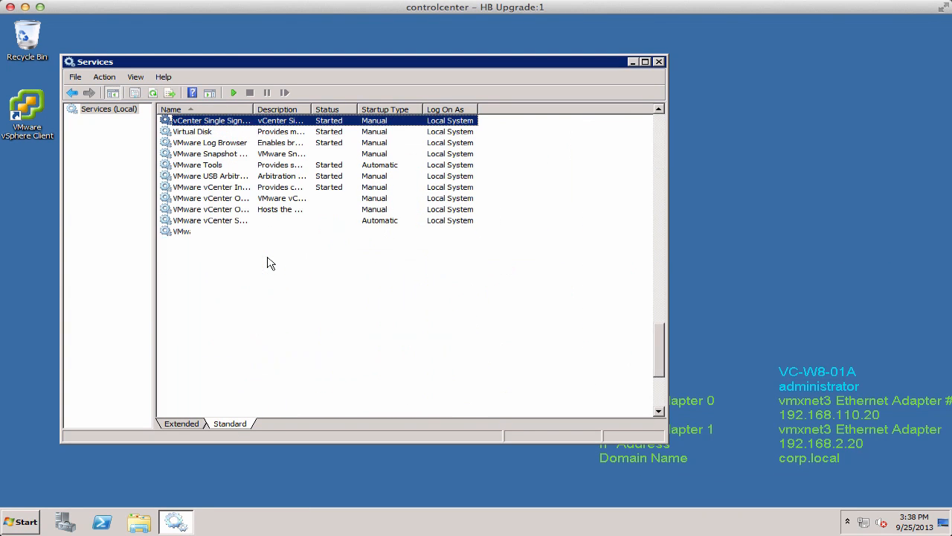
pyautogui.doubleClick(253, 110)
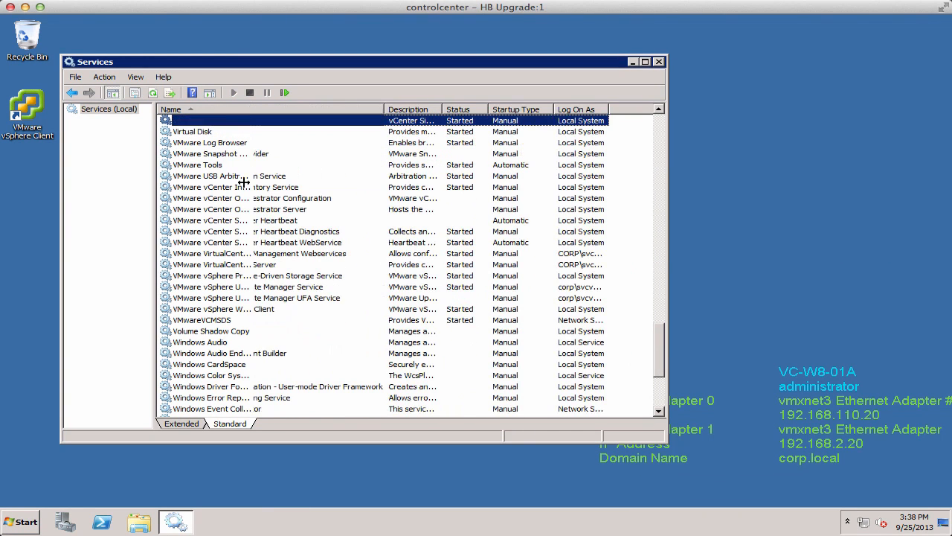
pyautogui.doubleClick(277, 221)
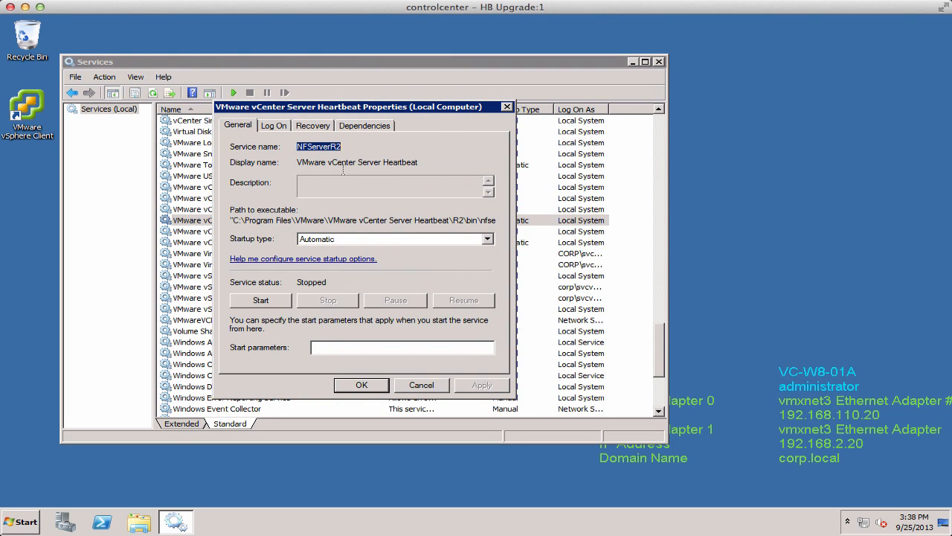
pyautogui.click(330, 240)
pyautogui.click(318, 267)
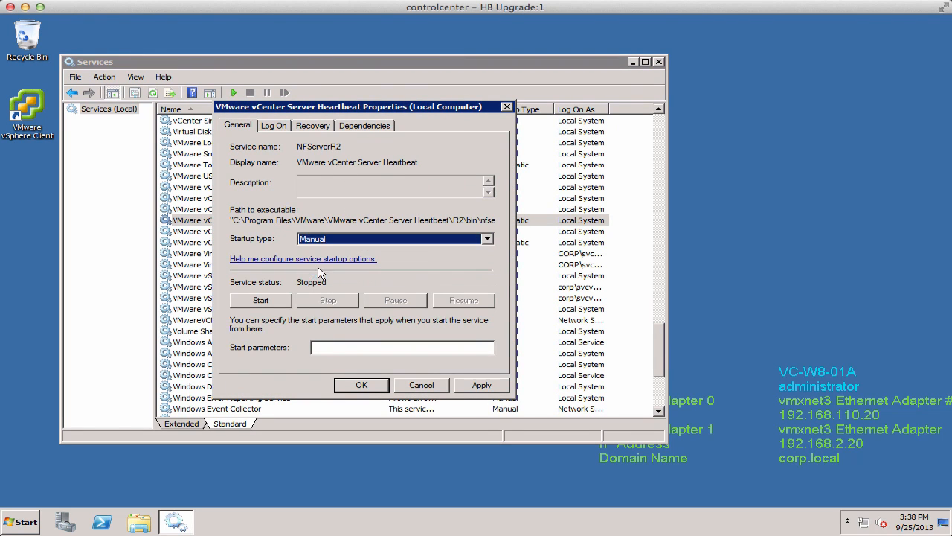
pyautogui.click(361, 385)
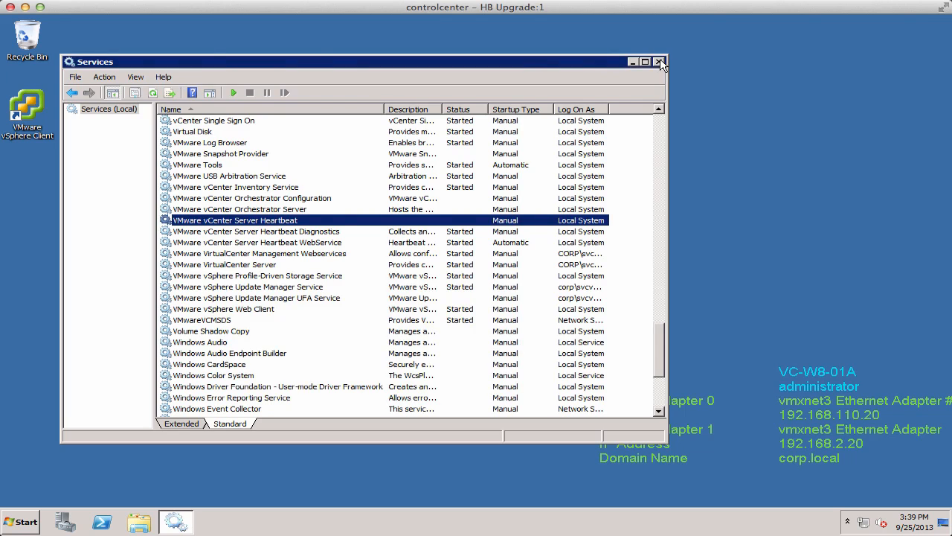
pyautogui.click(658, 61)
# Open a Remote Desktop connection from the control center to vc-w8-01b.corp.local.
pyautogui.moveTo(533, 18)
pyautogui.click(627, 22)
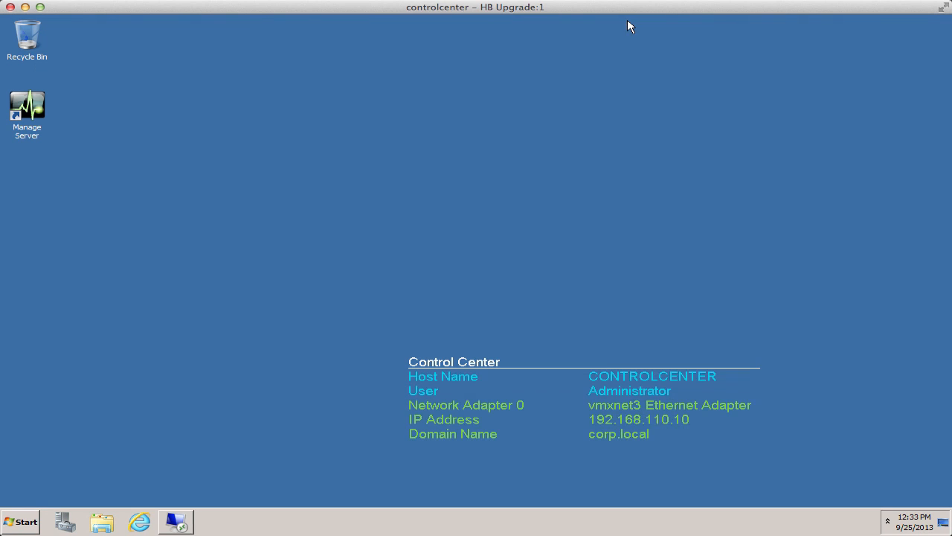
pyautogui.click(30, 519)
pyautogui.click(91, 251)
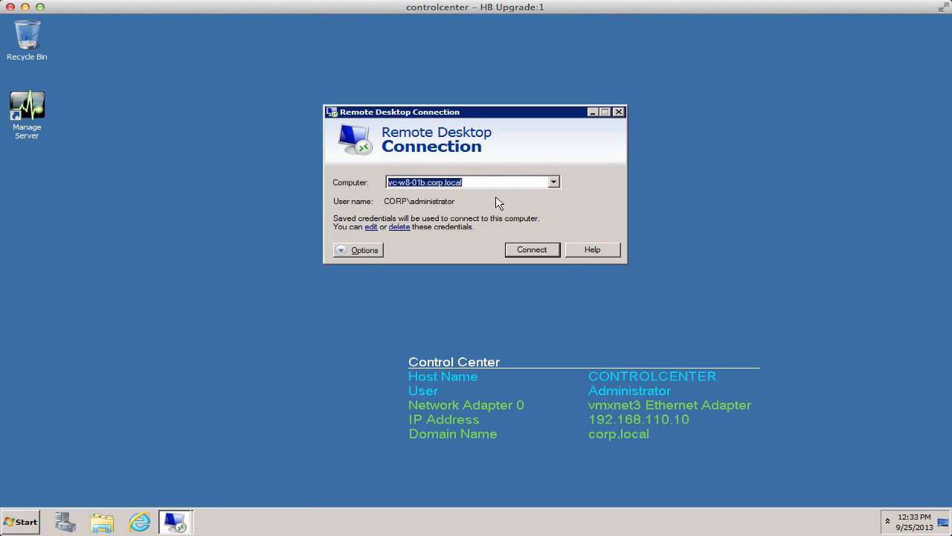
pyautogui.click(532, 250)
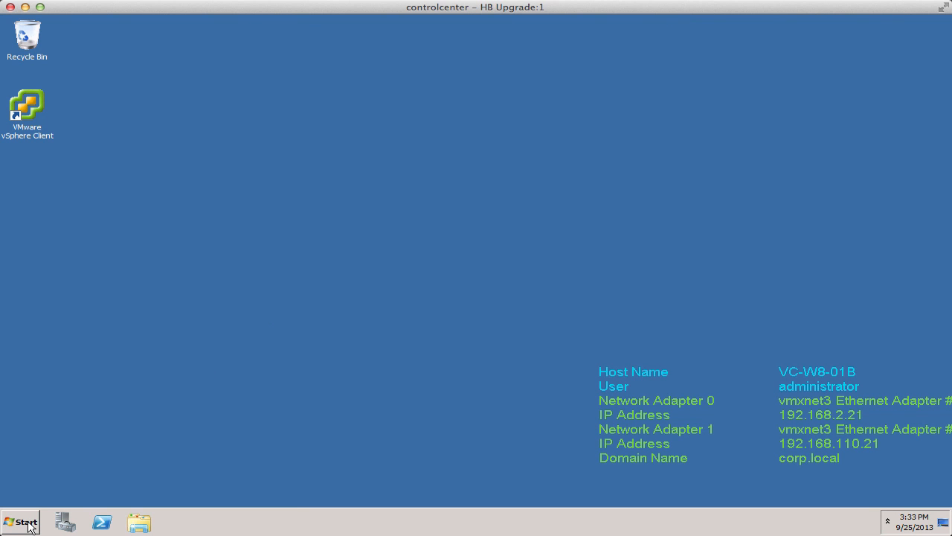
# On the secondary server, set the VMware vCenter Server Heartbeat service's startup type to Manual in Services.
pyautogui.click(29, 524)
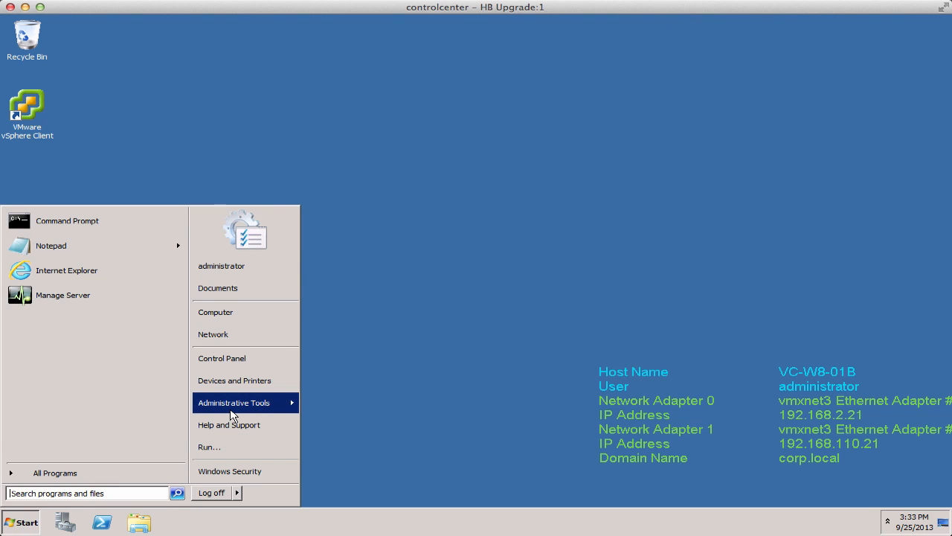
pyautogui.moveTo(232, 409)
pyautogui.click(337, 303)
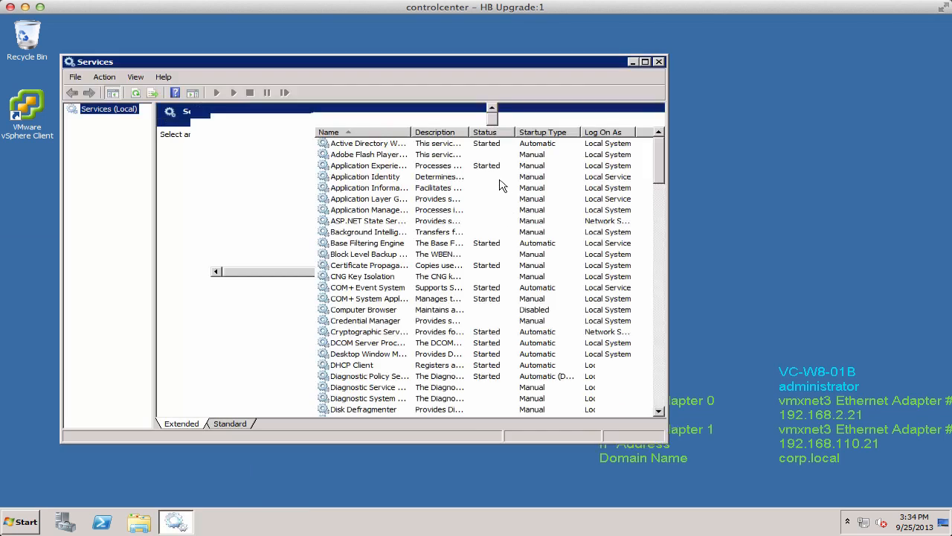
pyautogui.click(386, 222)
pyautogui.press('v')
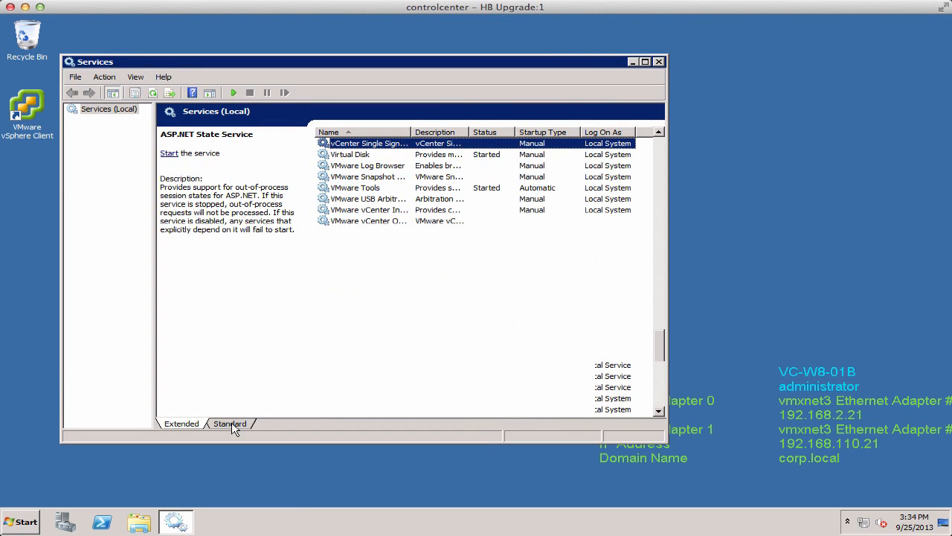
pyautogui.click(229, 423)
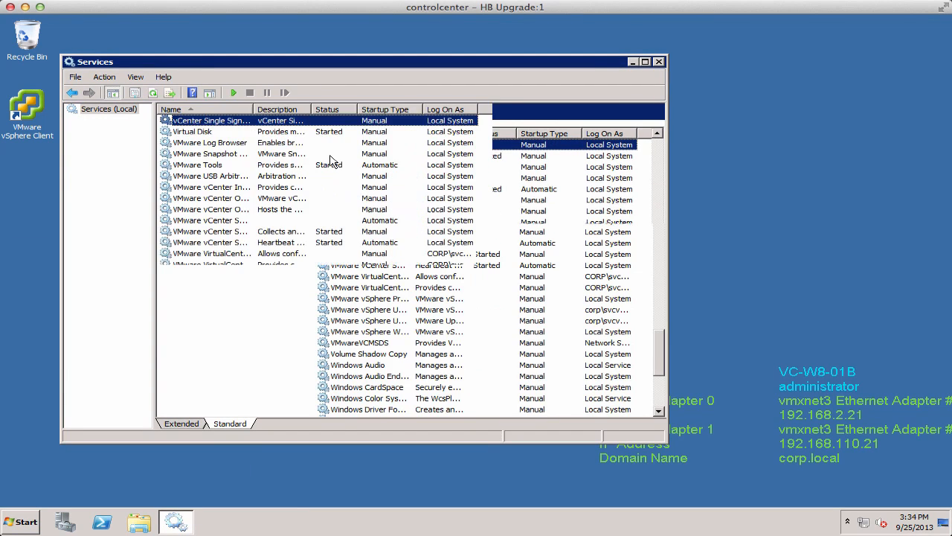
pyautogui.doubleClick(253, 108)
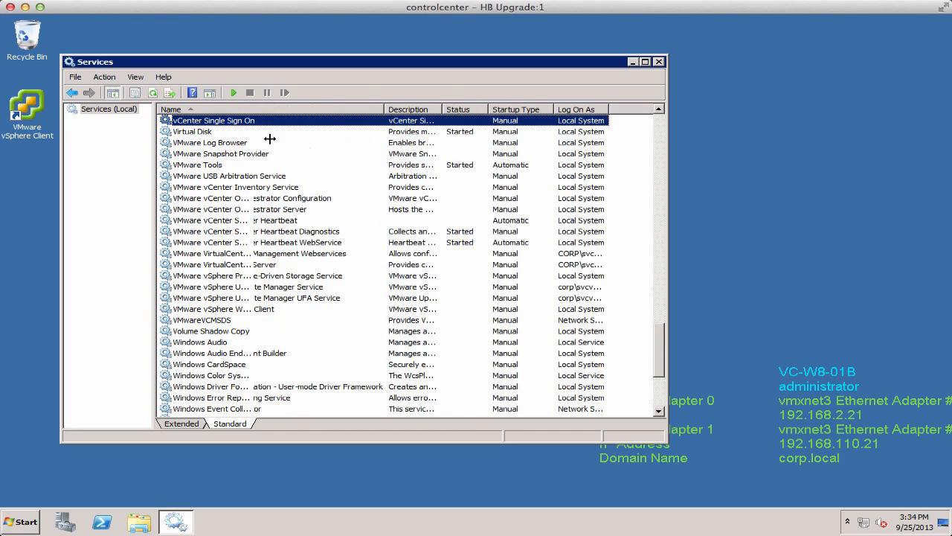
pyautogui.doubleClick(279, 224)
pyautogui.click(332, 239)
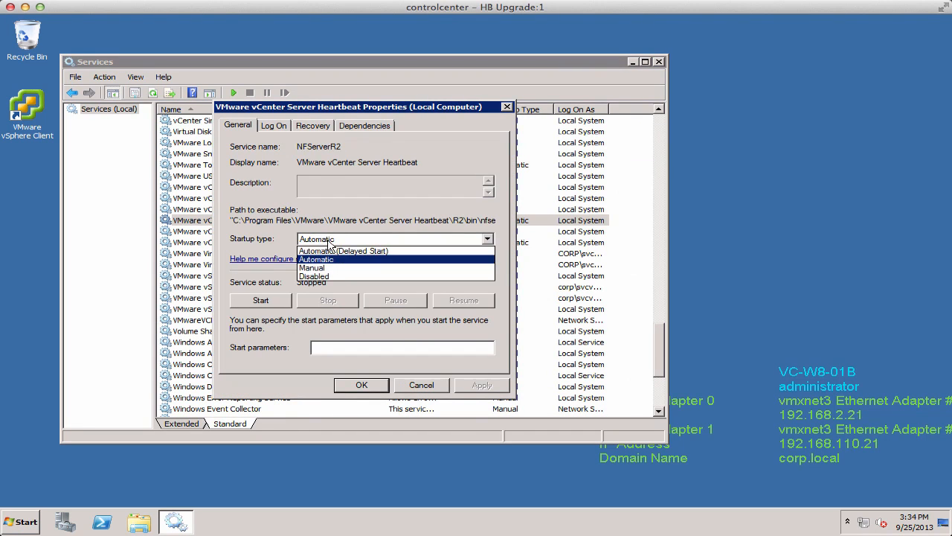
pyautogui.click(313, 268)
pyautogui.click(362, 384)
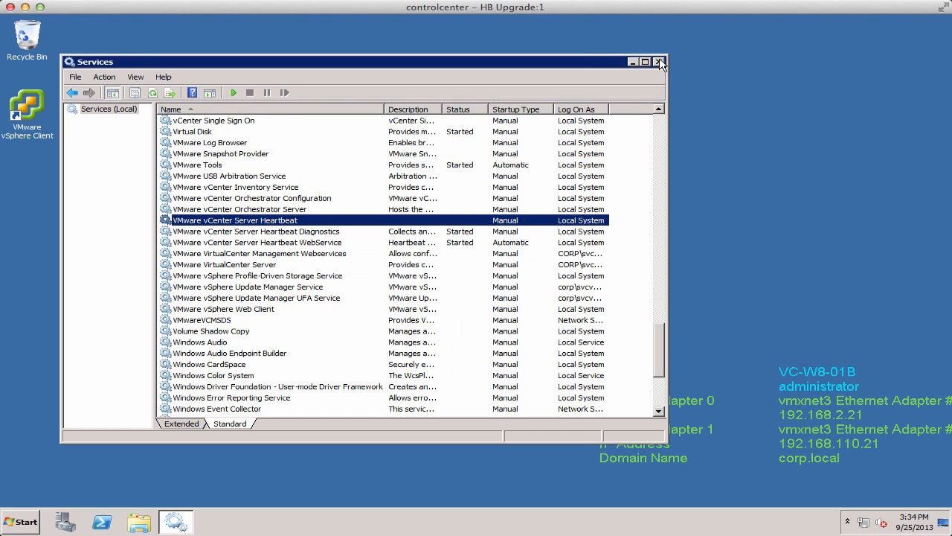
pyautogui.click(658, 62)
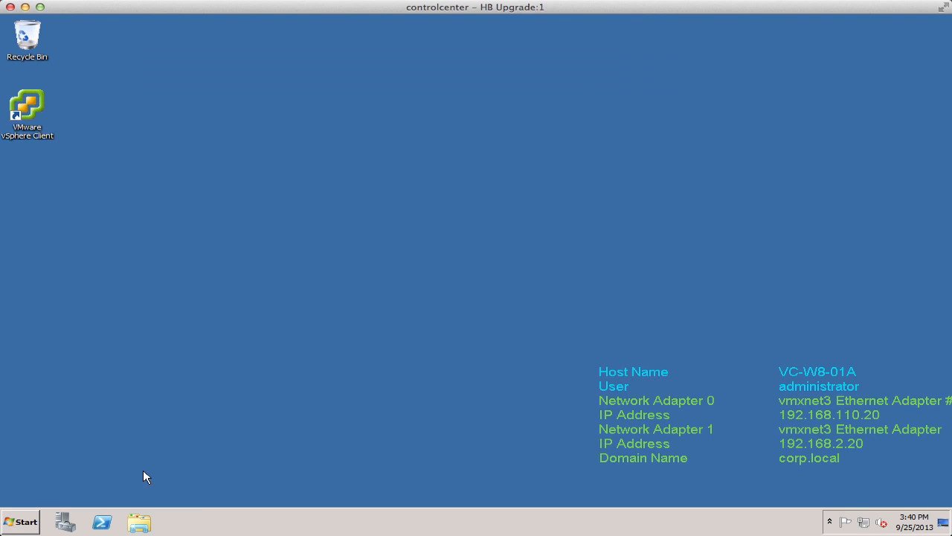
# Browse to Software (D:) > Software Installs, launch the vCSHB-v6-6-13406 installer and confirm the installation.
pyautogui.click(138, 521)
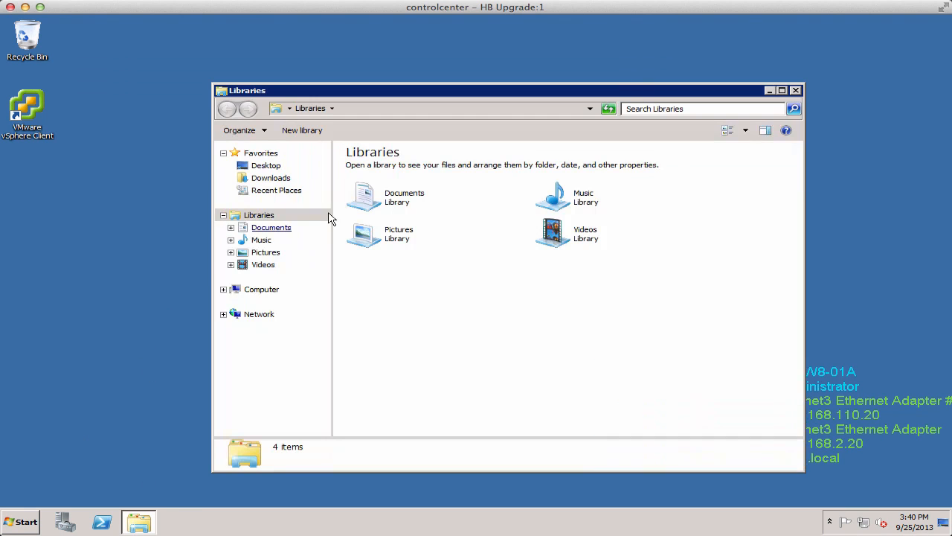
pyautogui.click(261, 290)
pyautogui.doubleClick(556, 181)
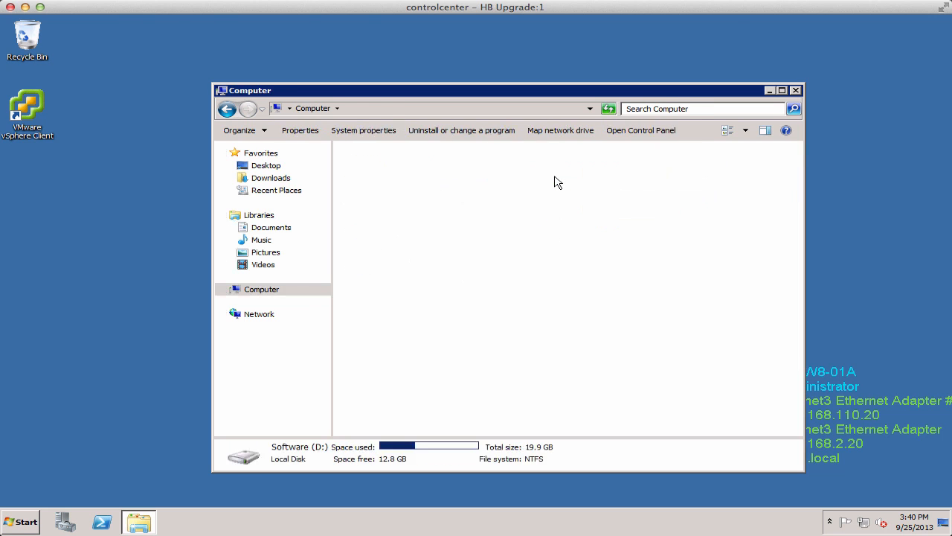
pyautogui.doubleClick(364, 170)
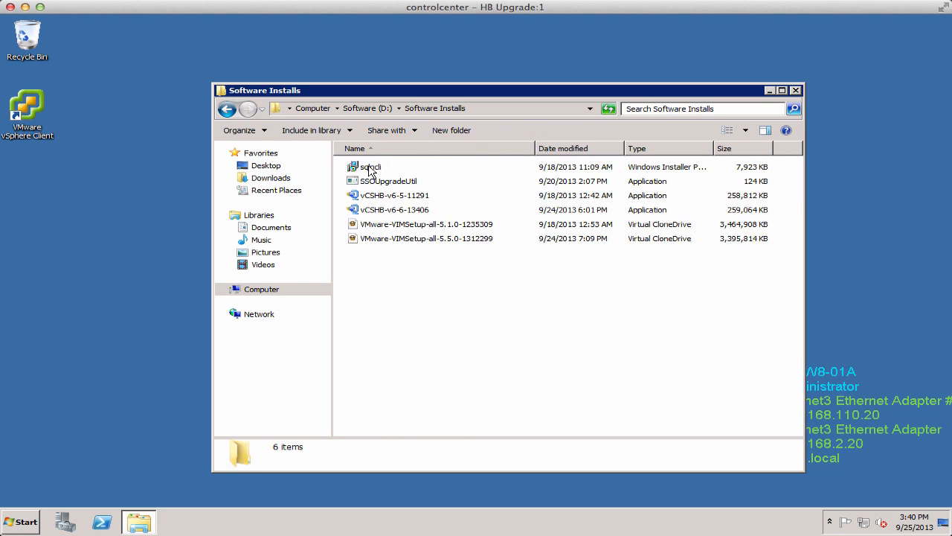
pyautogui.doubleClick(399, 212)
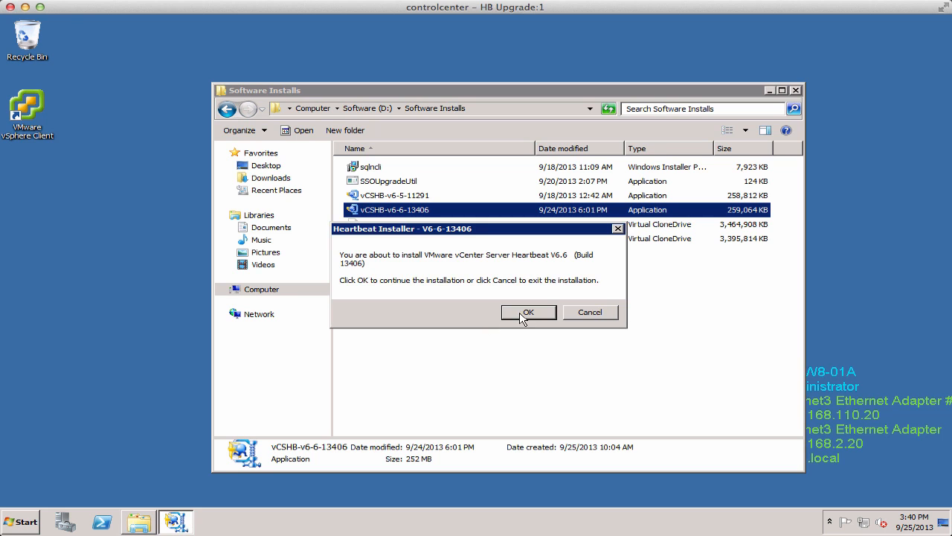
pyautogui.click(524, 313)
pyautogui.click(795, 90)
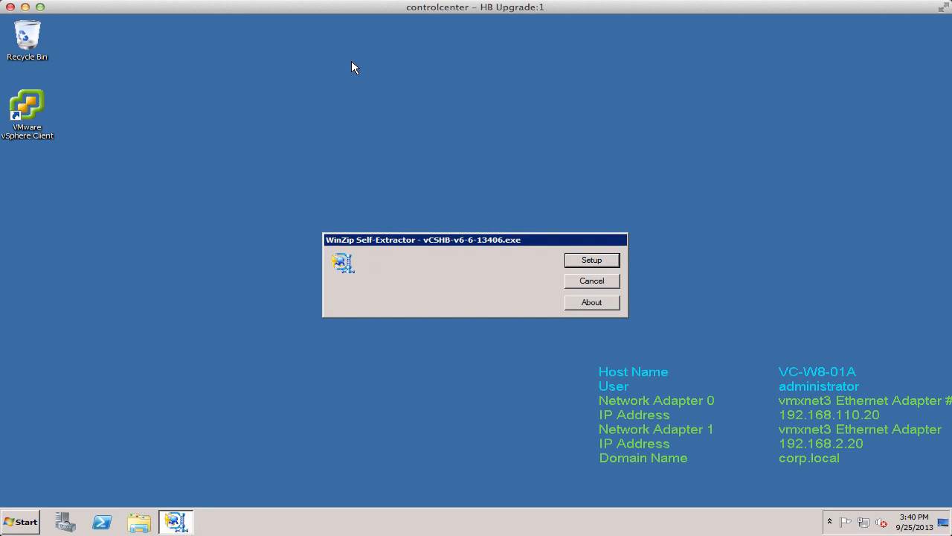
# Run setup, keep the Install Update option, add the default ServicePack update script path and continue.
pyautogui.click(590, 260)
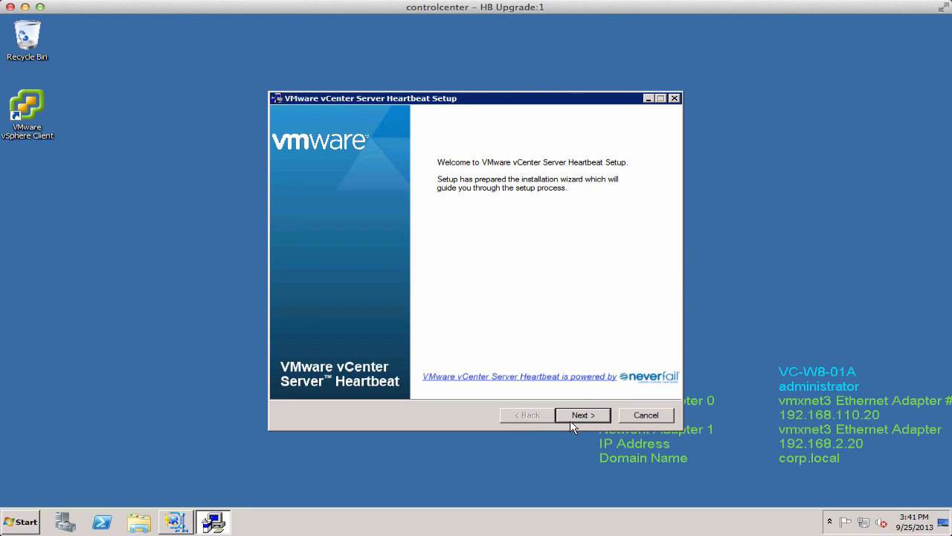
pyautogui.click(579, 416)
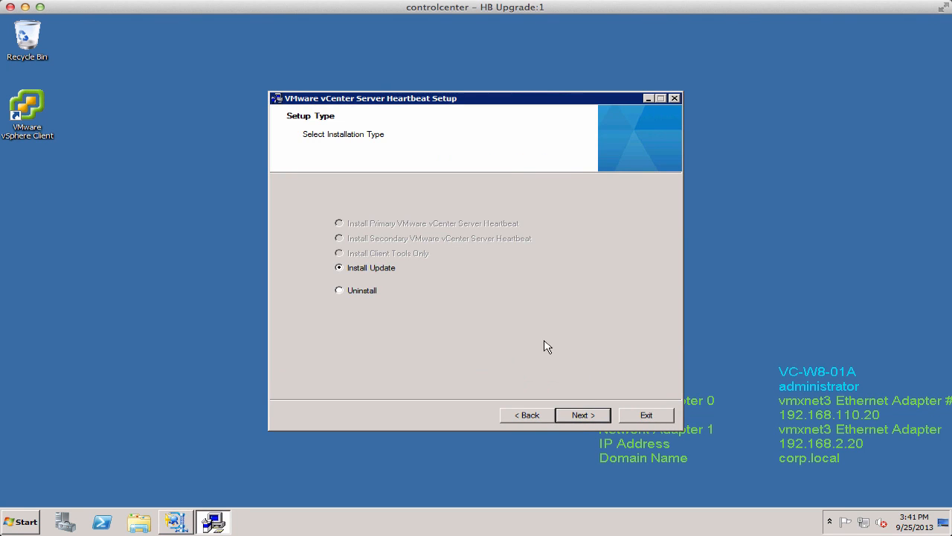
pyautogui.click(579, 416)
pyautogui.click(340, 318)
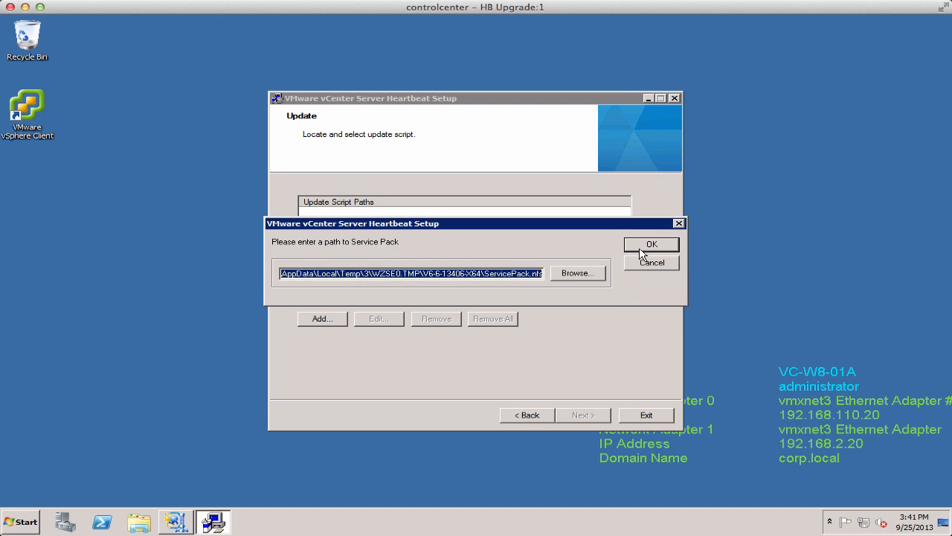
pyautogui.click(650, 244)
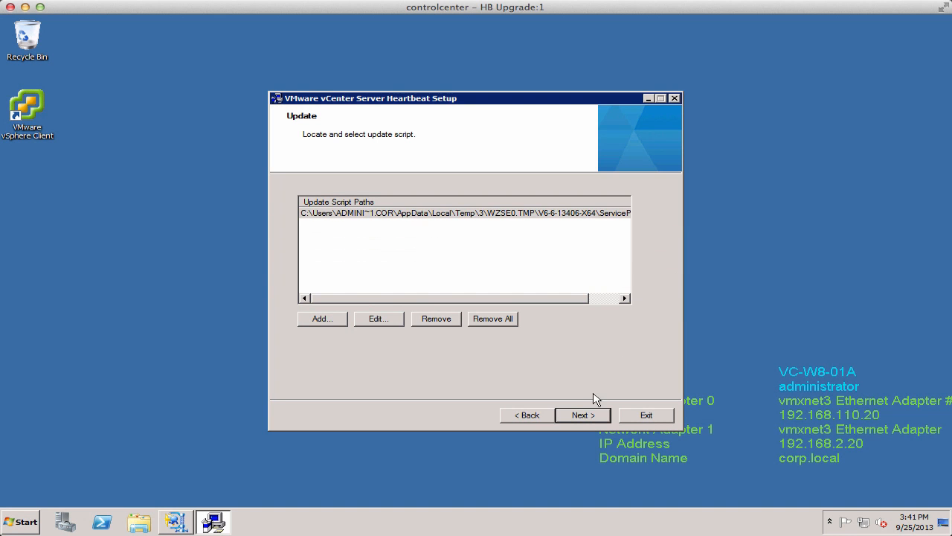
pyautogui.click(585, 415)
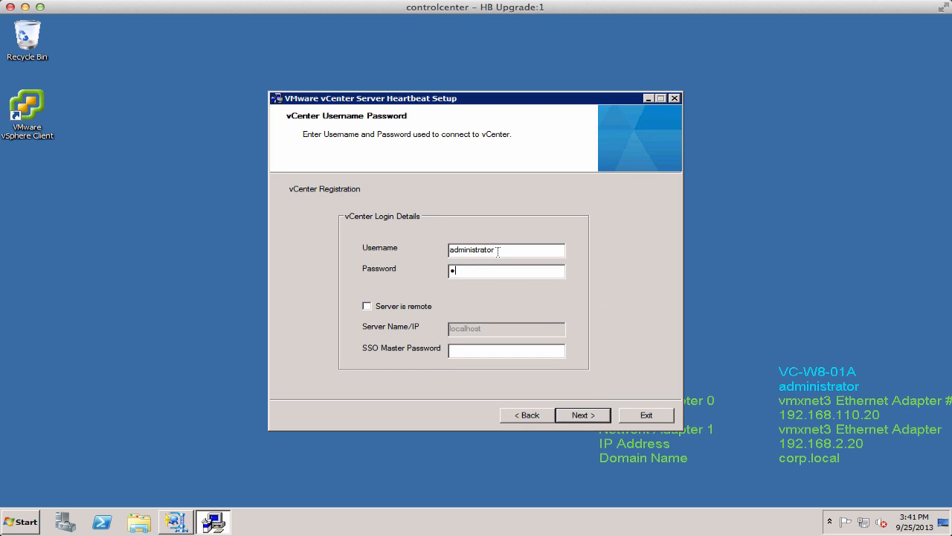
# Enter the vCenter administrator password and the SSO master password, then continue.
pyautogui.write('*')
pyautogui.click(484, 349)
pyautogui.click(584, 416)
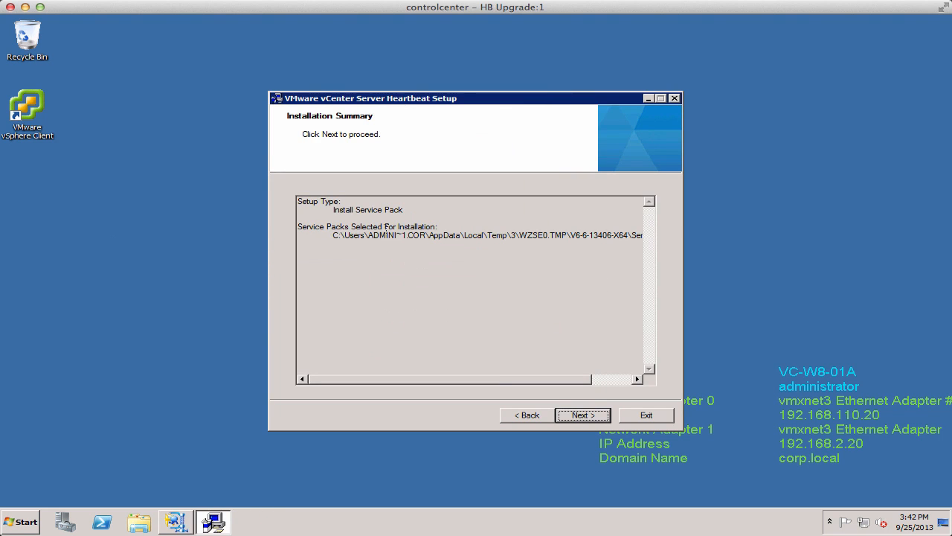
# Proceed past the installation summary, stop the vCenter Server Heartbeat service and pass the pre-install checks.
pyautogui.click(574, 415)
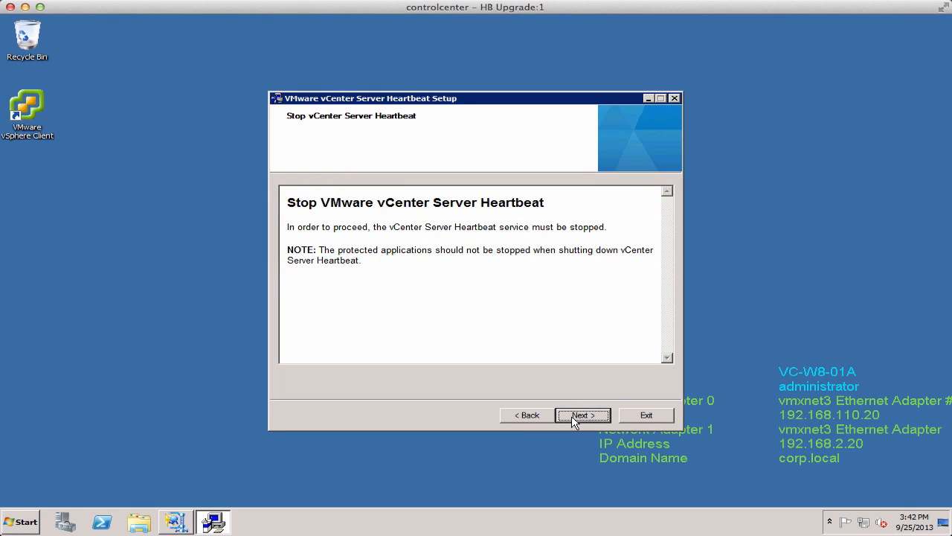
pyautogui.click(574, 415)
pyautogui.click(575, 418)
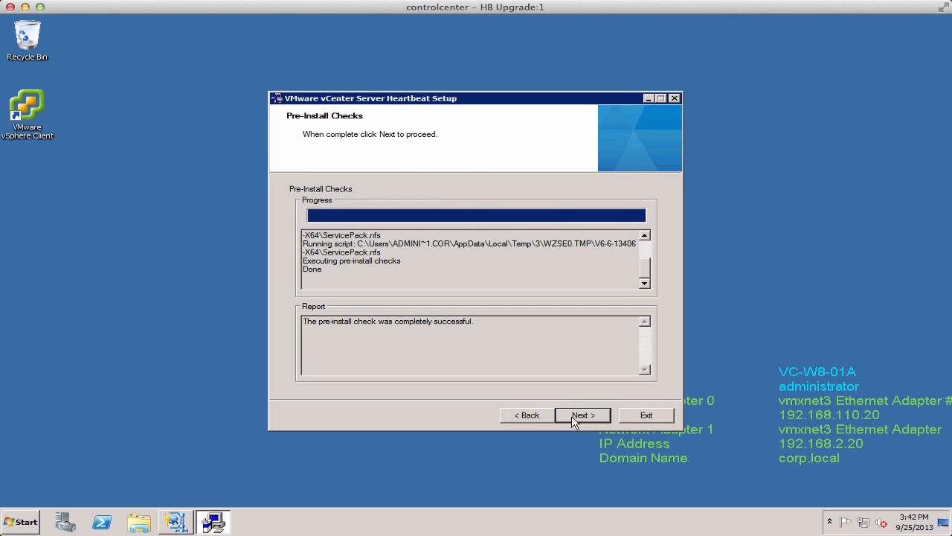
pyautogui.click(575, 418)
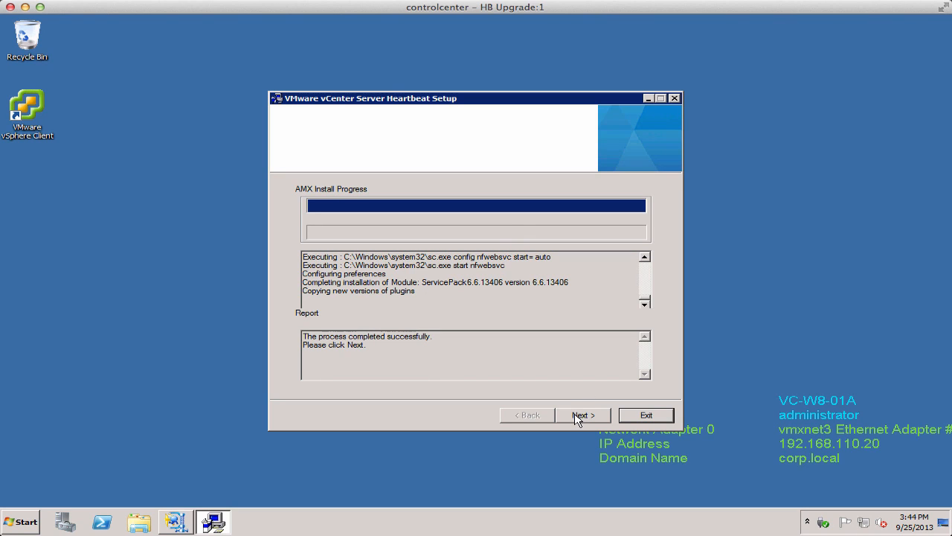
# Complete the update installation, finish setup and accept restarting the system now.
pyautogui.click(575, 418)
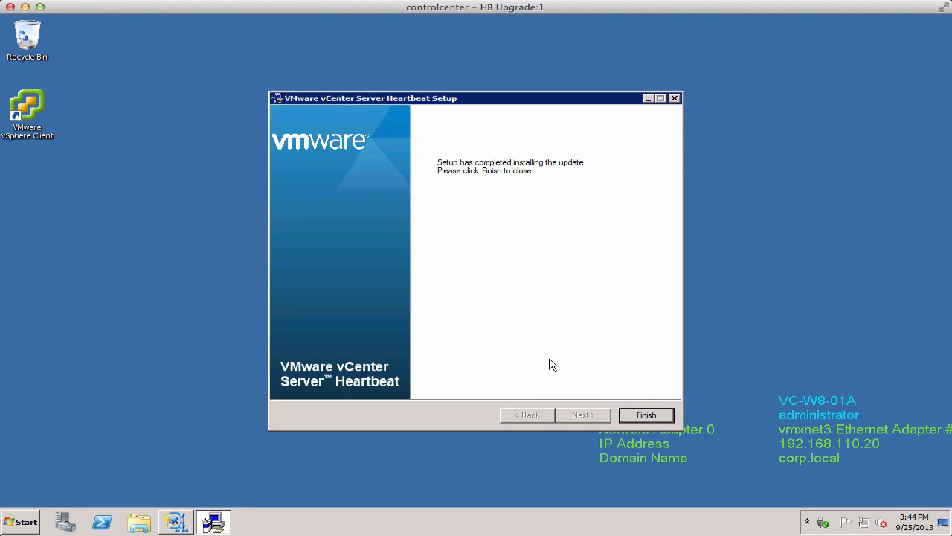
pyautogui.click(653, 415)
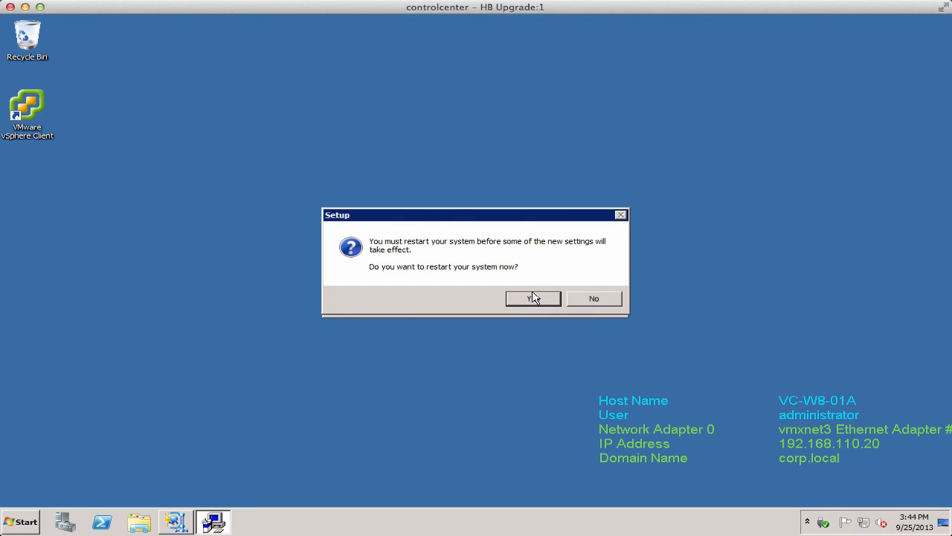
pyautogui.click(533, 298)
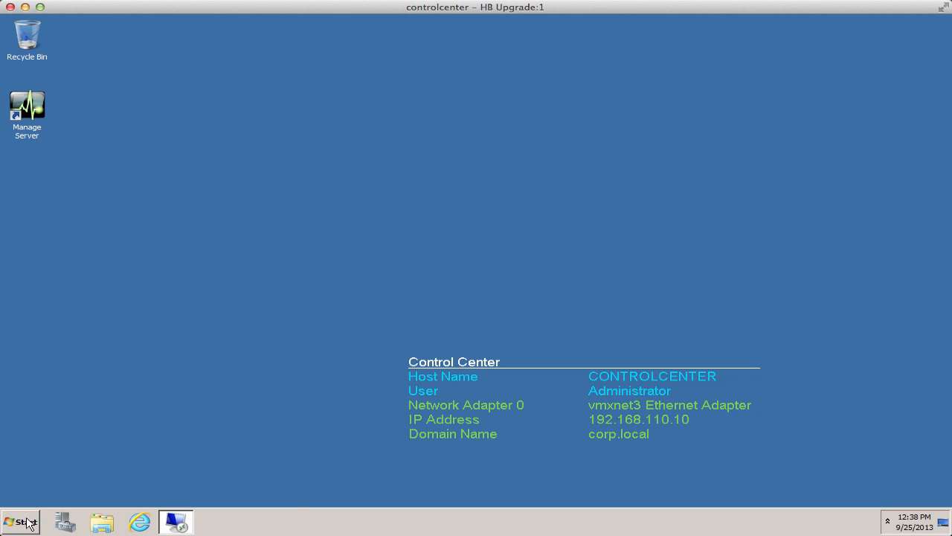
# From a Command Prompt on the control center, run a continuous ping to vc-w8-01a, then stop it and close the window.
pyautogui.click(28, 523)
pyautogui.click(70, 305)
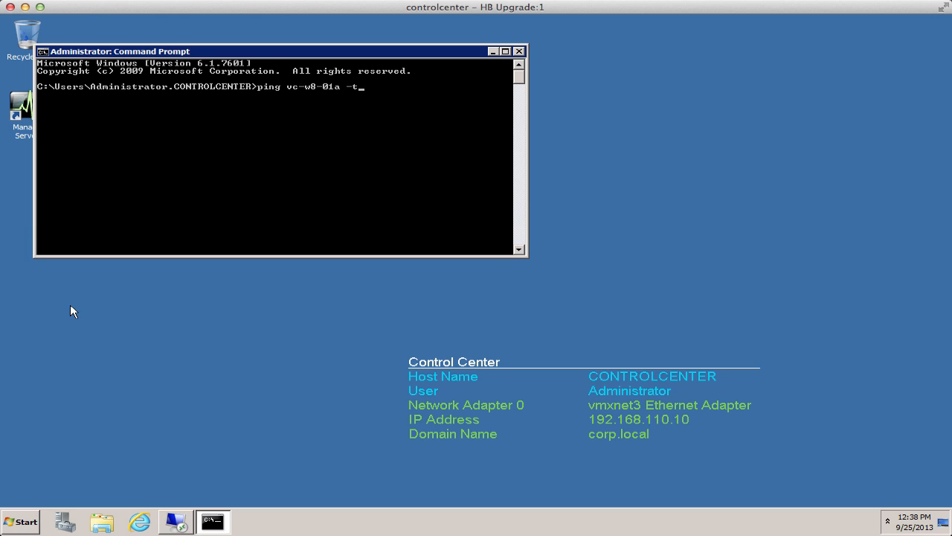
pyautogui.press('Return')
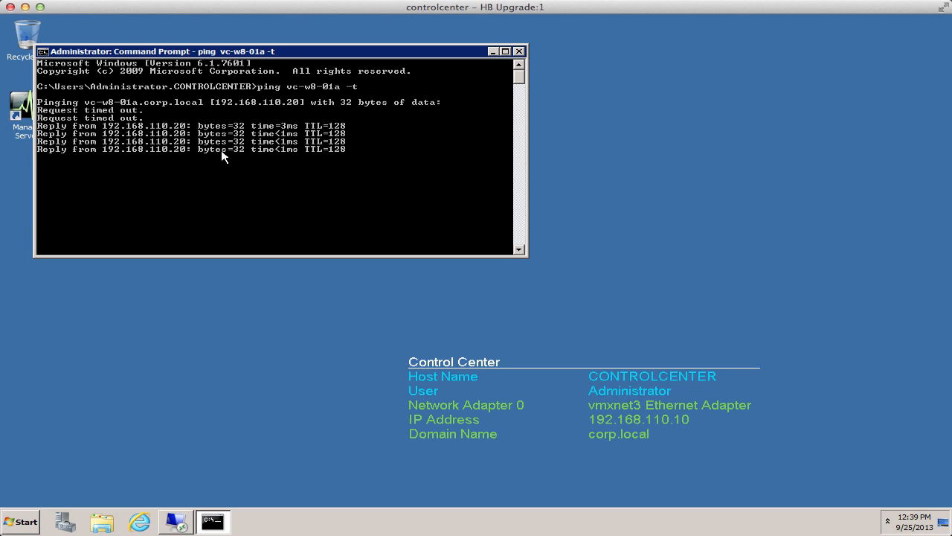
pyautogui.hotkey('ctrl', 'c')
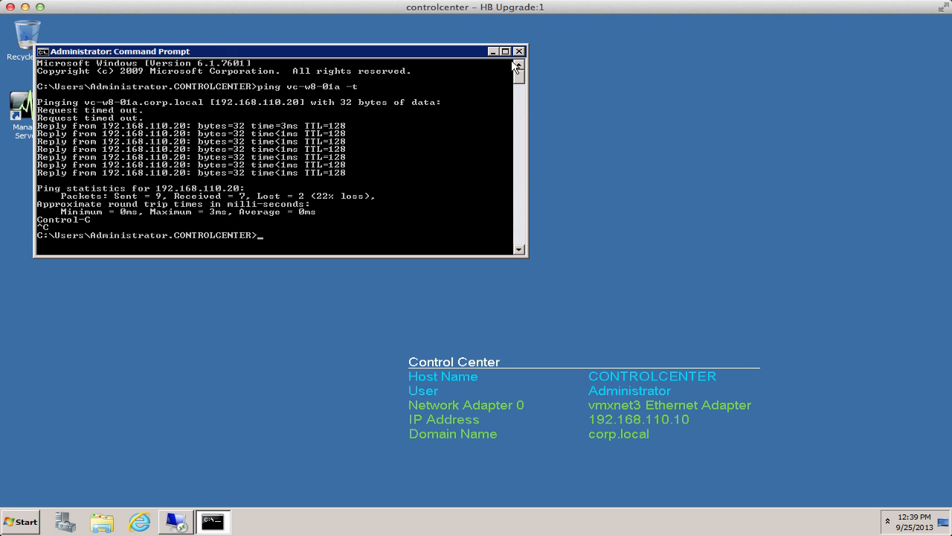
pyautogui.click(519, 51)
# Reconnect via Remote Desktop from the control center to vc-w8-01a.
pyautogui.click(20, 521)
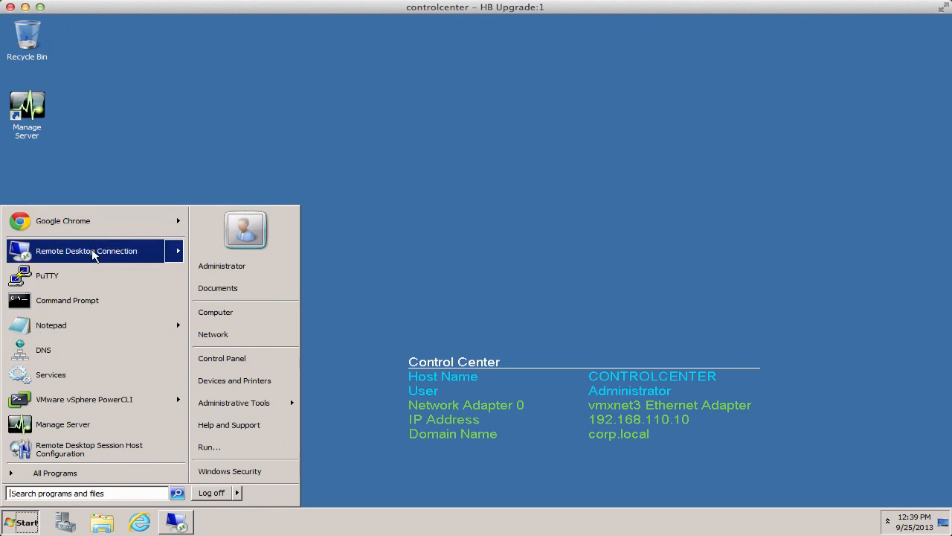
pyautogui.click(86, 252)
pyautogui.click(529, 250)
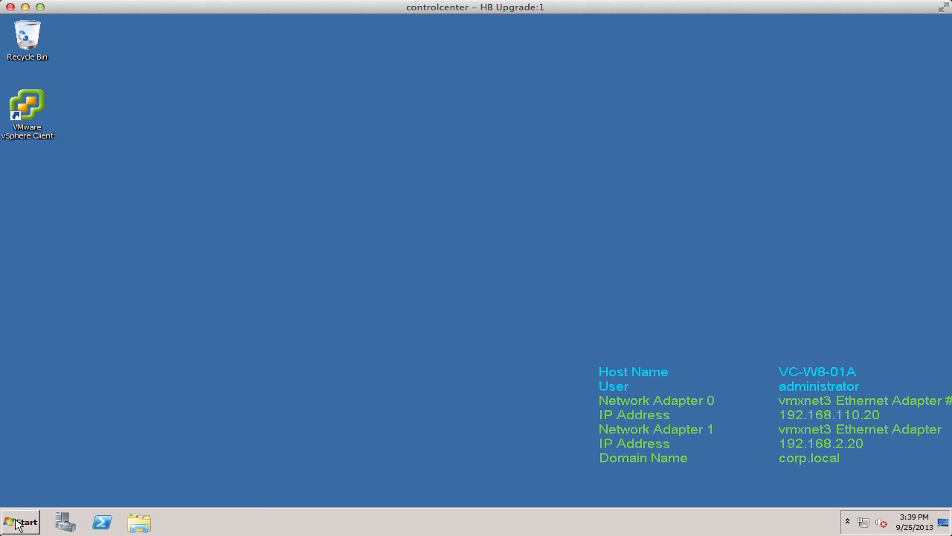
# Open the Network Connections window on vc-w8-01a.
pyautogui.click(18, 524)
pyautogui.rightClick(253, 336)
pyautogui.click(282, 386)
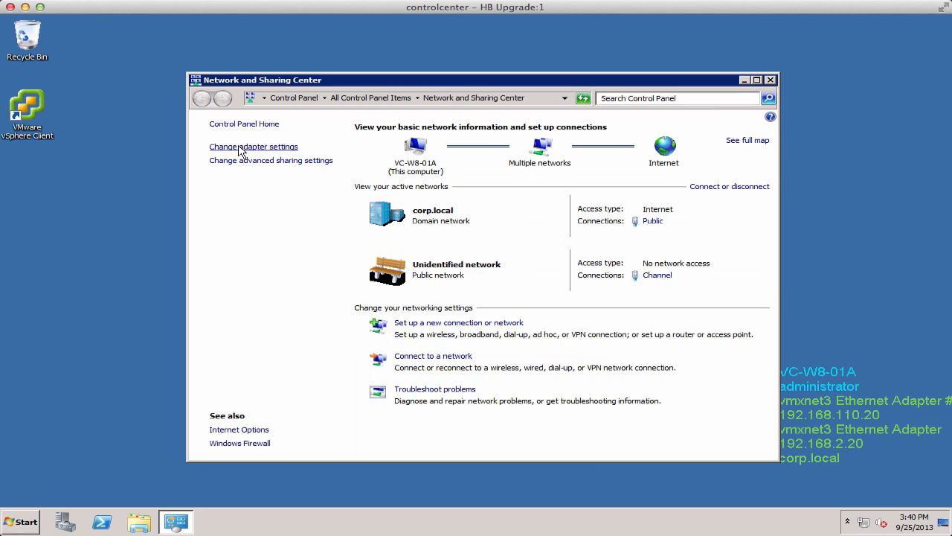
pyautogui.click(240, 152)
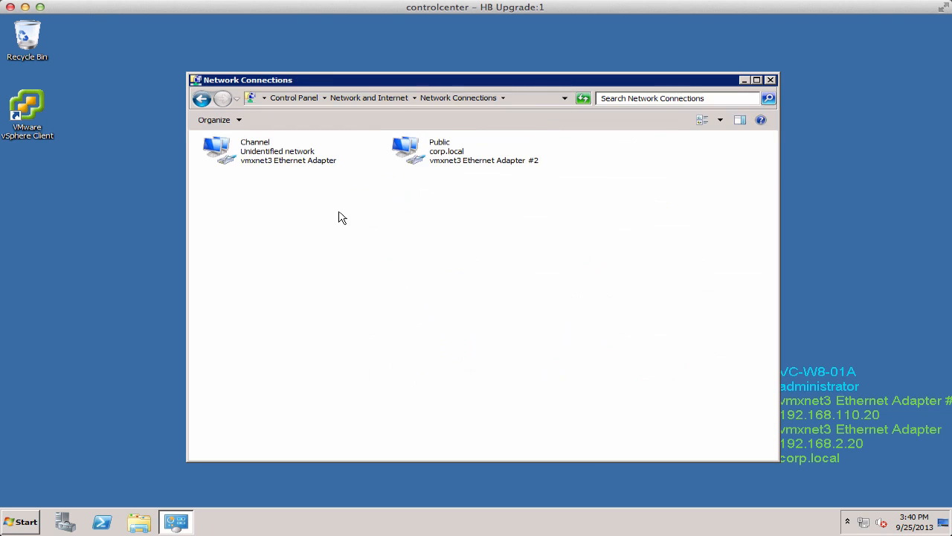
# Inspect the Channel connection's properties and its IPv4 settings, then close both dialogs.
pyautogui.rightClick(266, 158)
pyautogui.click(286, 258)
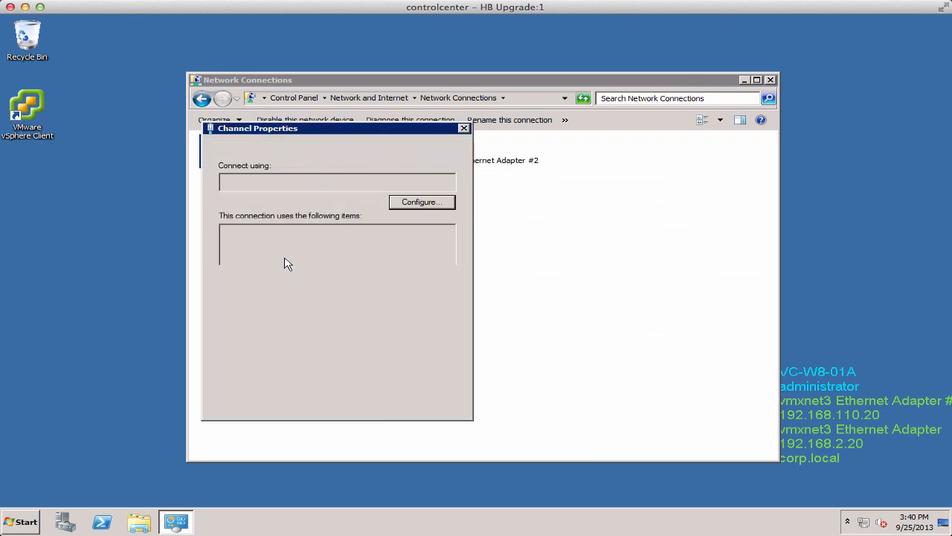
pyautogui.click(228, 242)
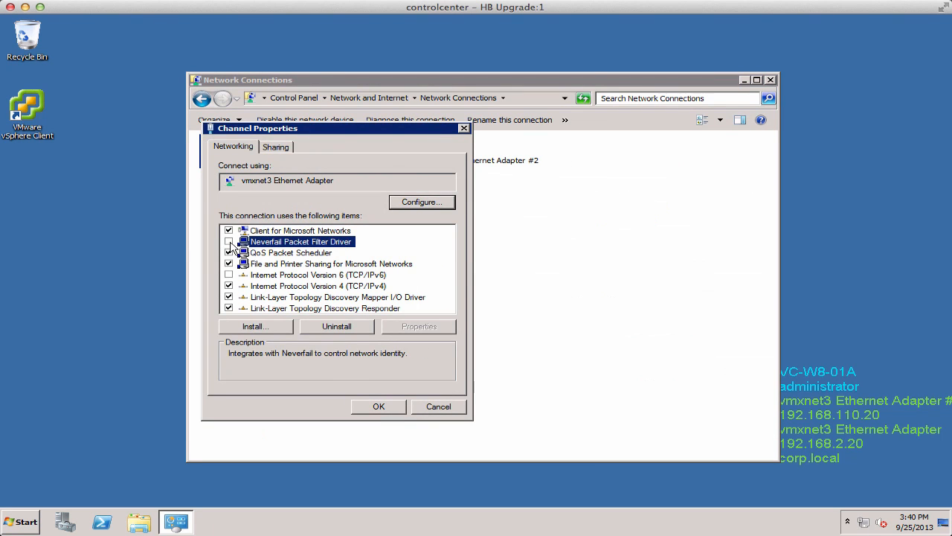
pyautogui.doubleClick(360, 285)
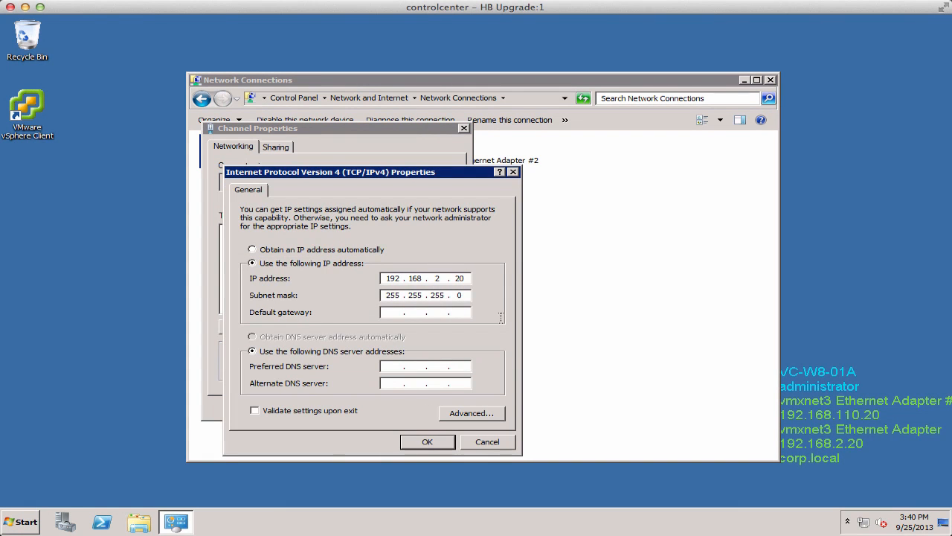
pyautogui.click(422, 443)
pyautogui.click(379, 406)
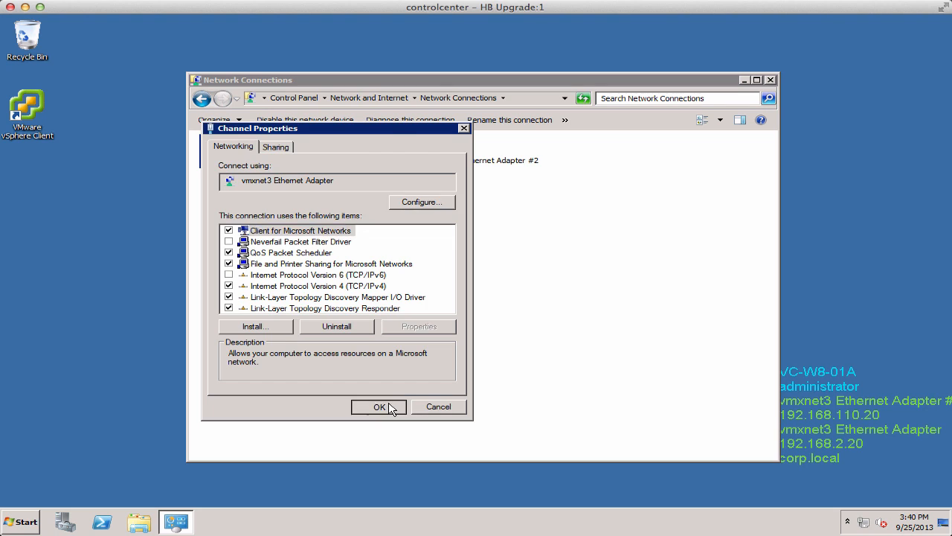
# Inspect the Public connection's IPv4 advanced IP settings, close the dialogs and close Network Connections.
pyautogui.rightClick(431, 149)
pyautogui.click(449, 252)
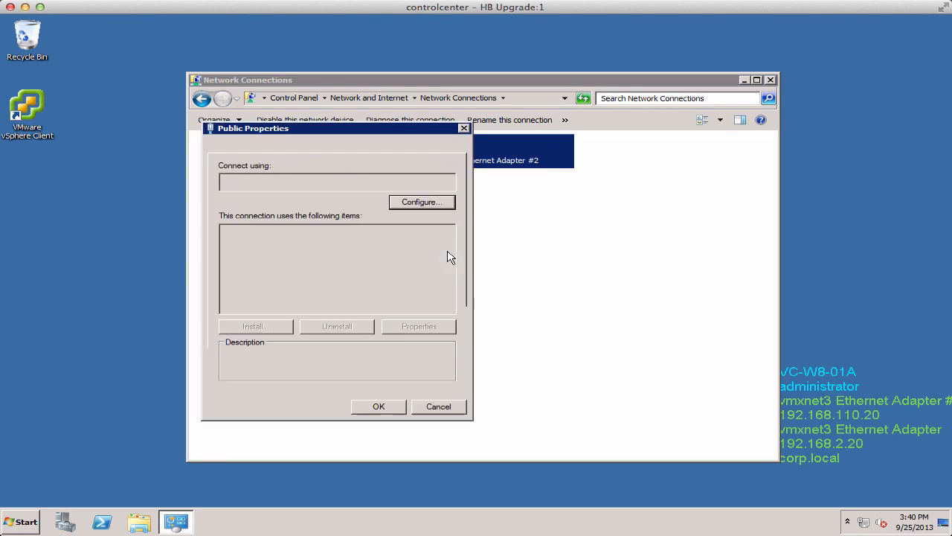
pyautogui.click(293, 242)
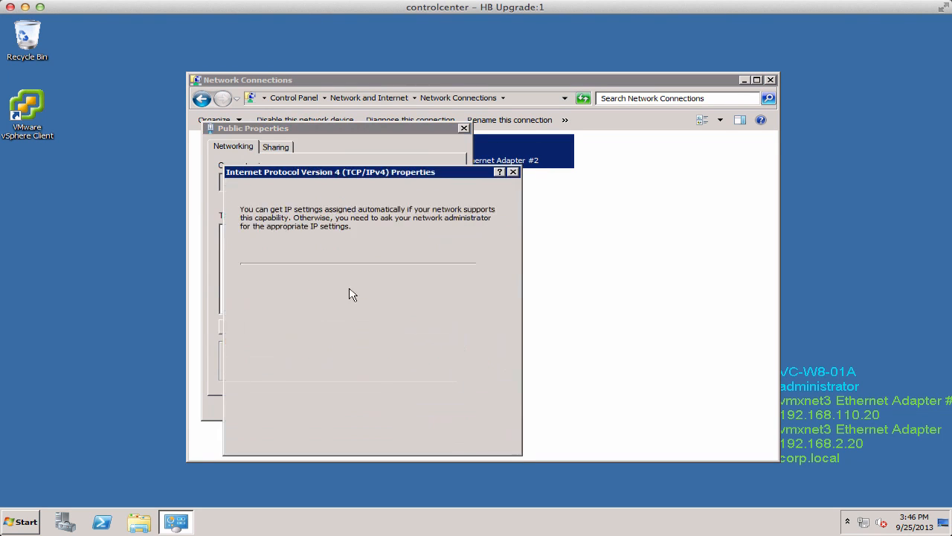
pyautogui.doubleClick(351, 287)
pyautogui.click(472, 413)
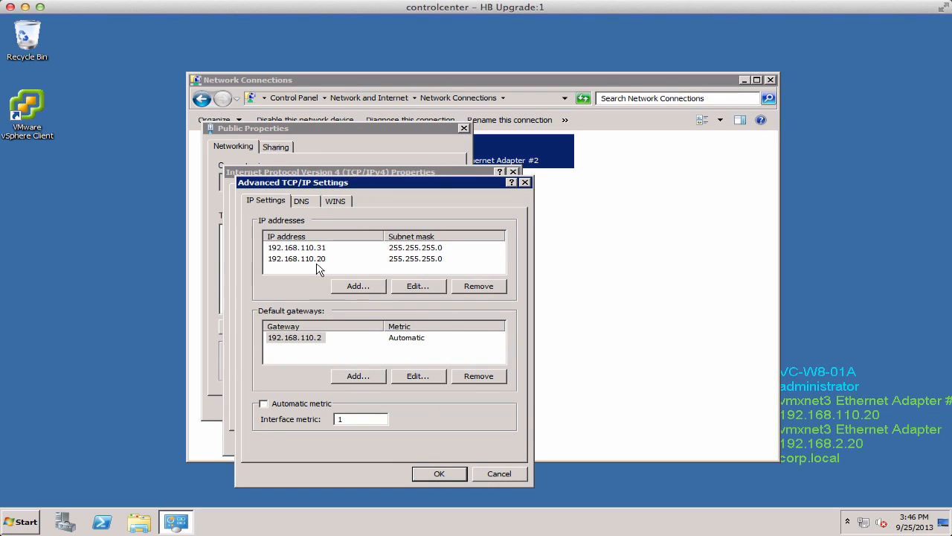
pyautogui.click(439, 474)
pyautogui.click(418, 444)
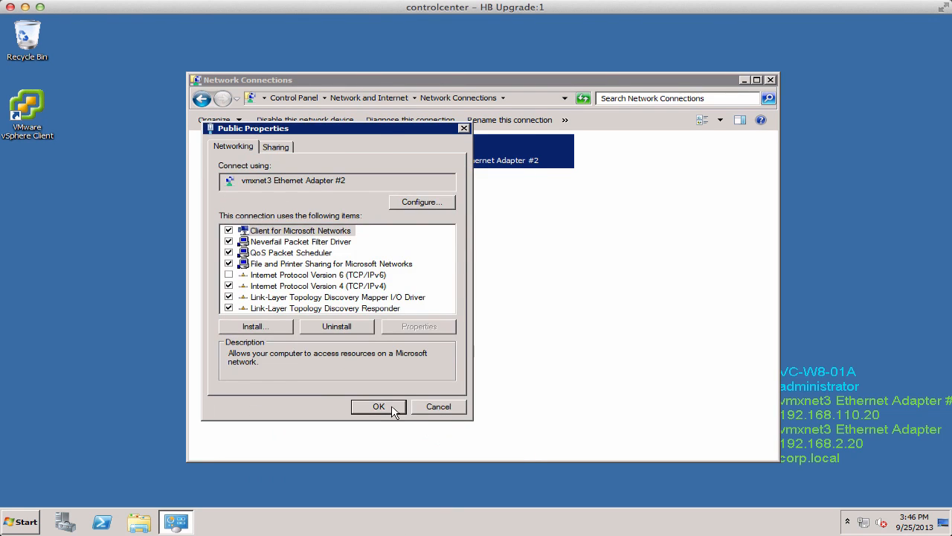
pyautogui.click(390, 466)
pyautogui.click(771, 81)
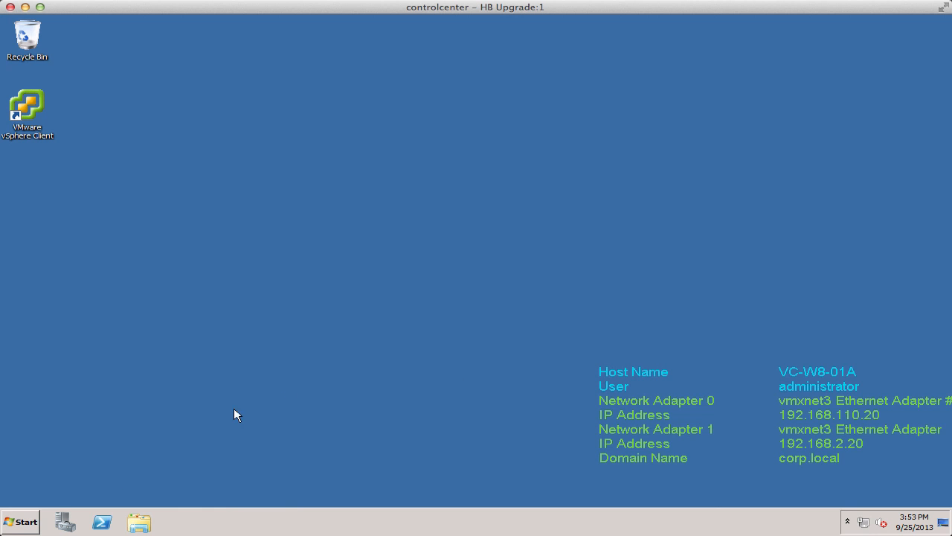
# In Services, set the VMware vCenter Server Heartbeat service's startup type to Automatic, start the service and close Services.
pyautogui.click(21, 521)
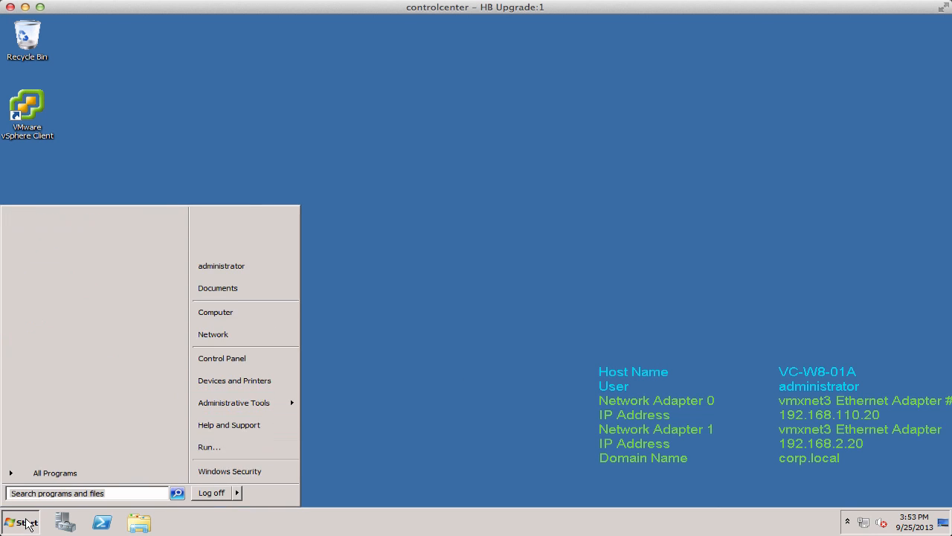
pyautogui.click(42, 328)
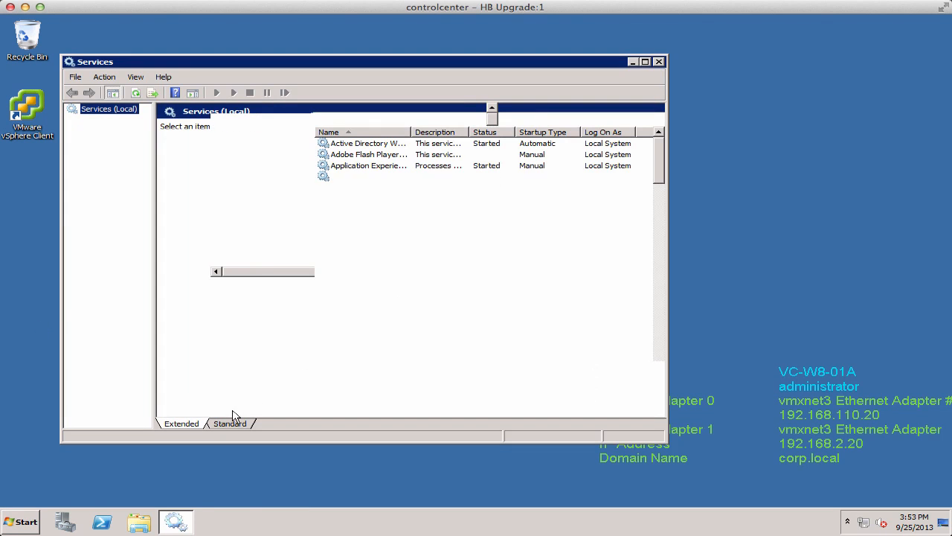
pyautogui.click(228, 424)
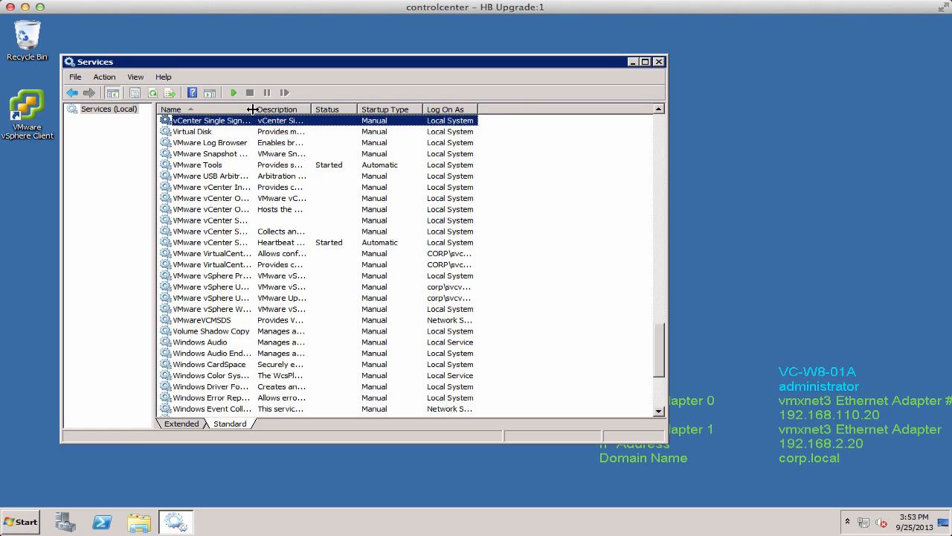
pyautogui.doubleClick(290, 217)
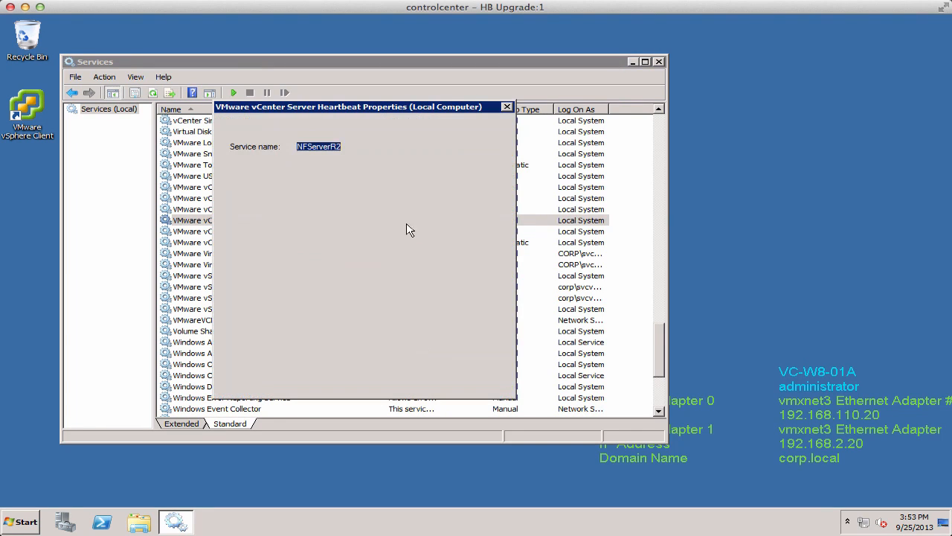
pyautogui.click(320, 239)
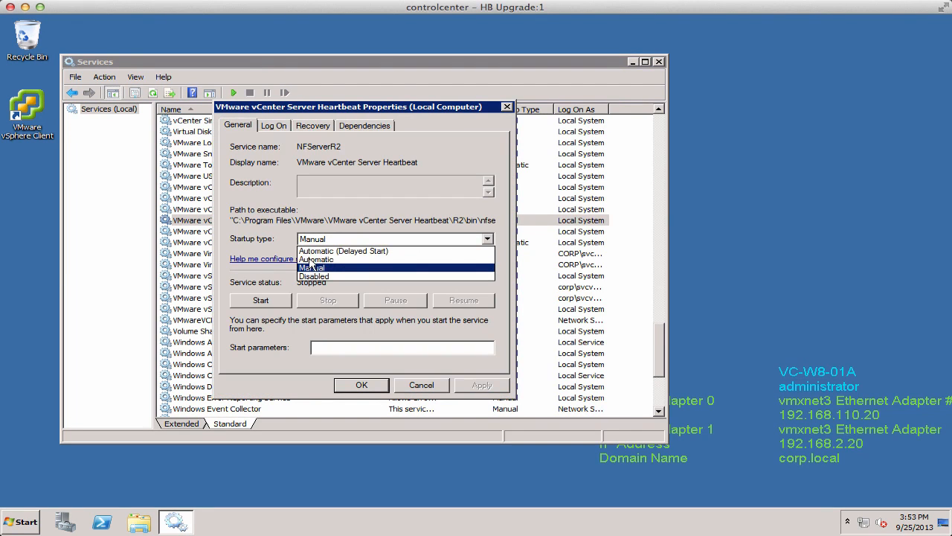
pyautogui.click(312, 259)
pyautogui.click(360, 384)
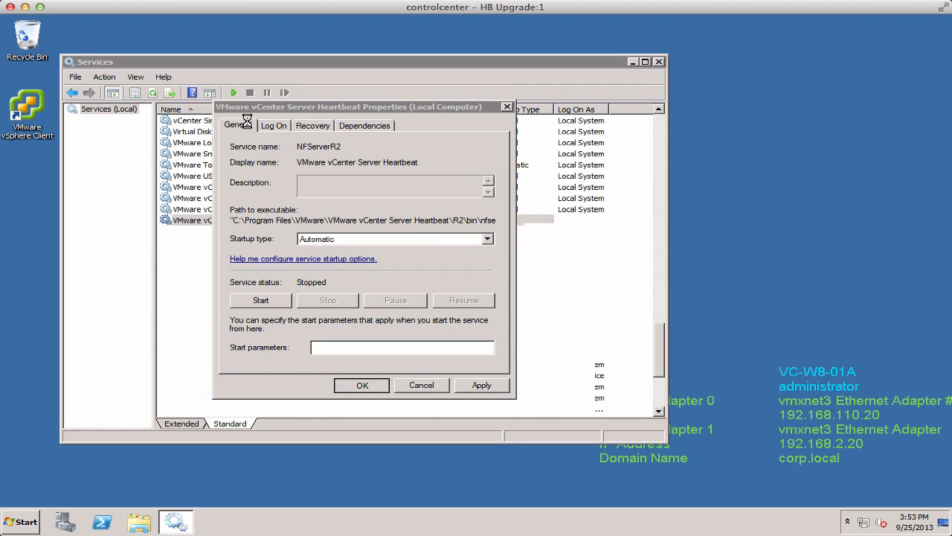
pyautogui.click(233, 92)
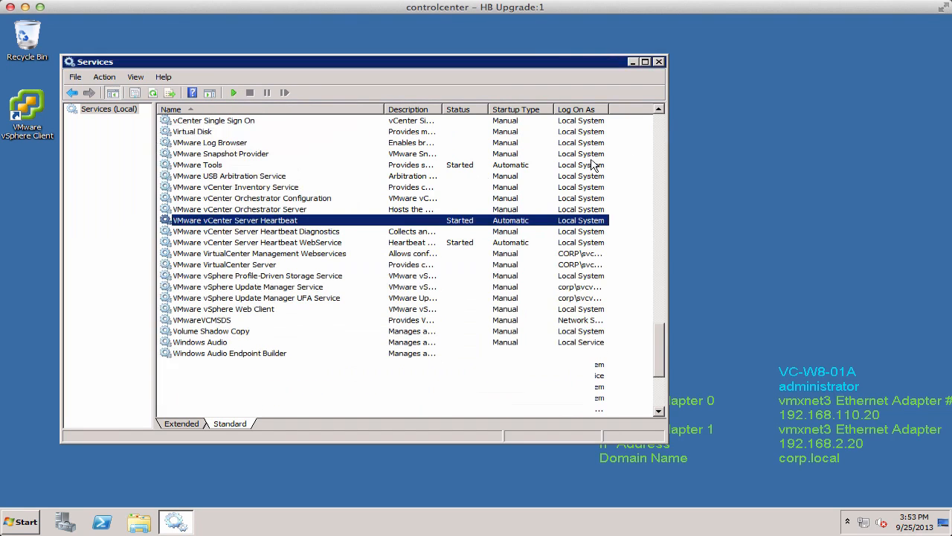
pyautogui.click(658, 62)
# Open the vCenter Server Heartbeat Console through Manage Server.
pyautogui.click(14, 523)
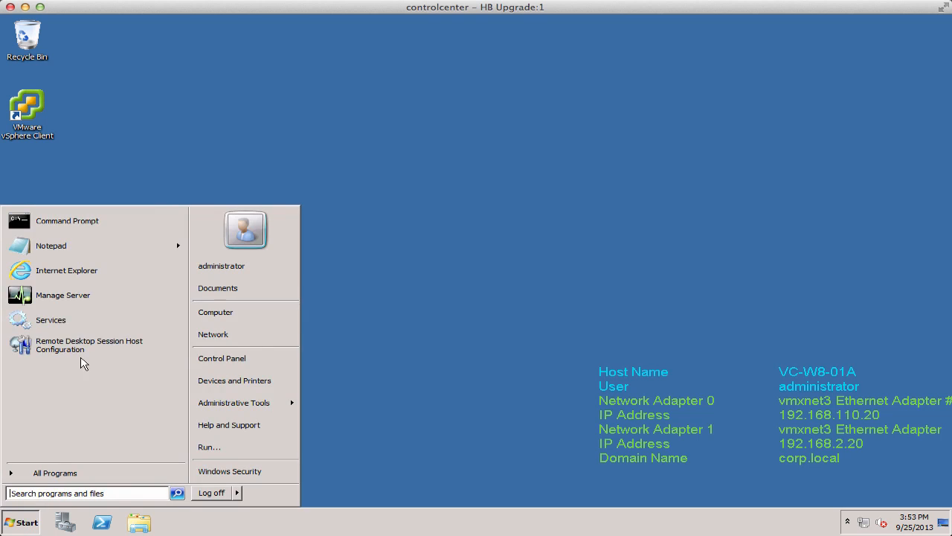
pyautogui.click(70, 295)
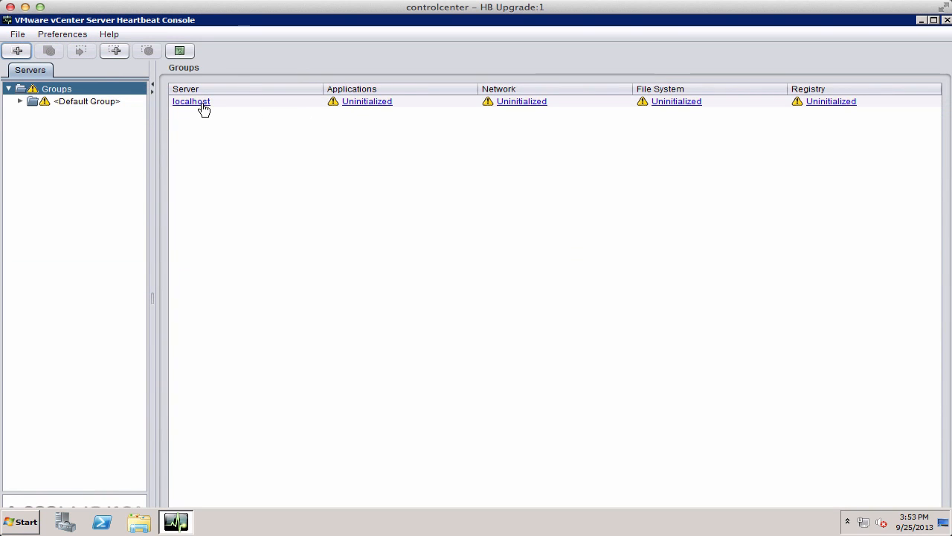
pyautogui.click(202, 105)
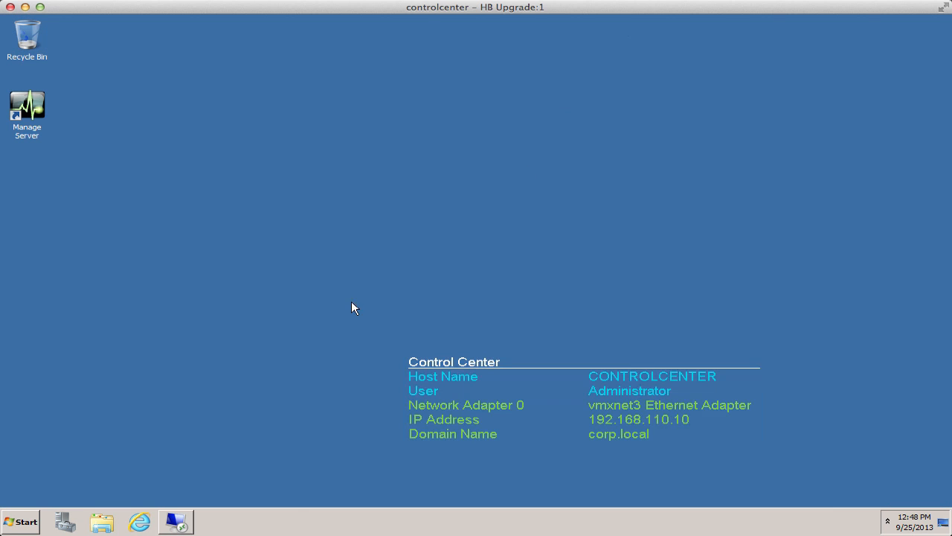
# Open a Remote Desktop connection from the control center to vc-w8-01b.
pyautogui.click(20, 521)
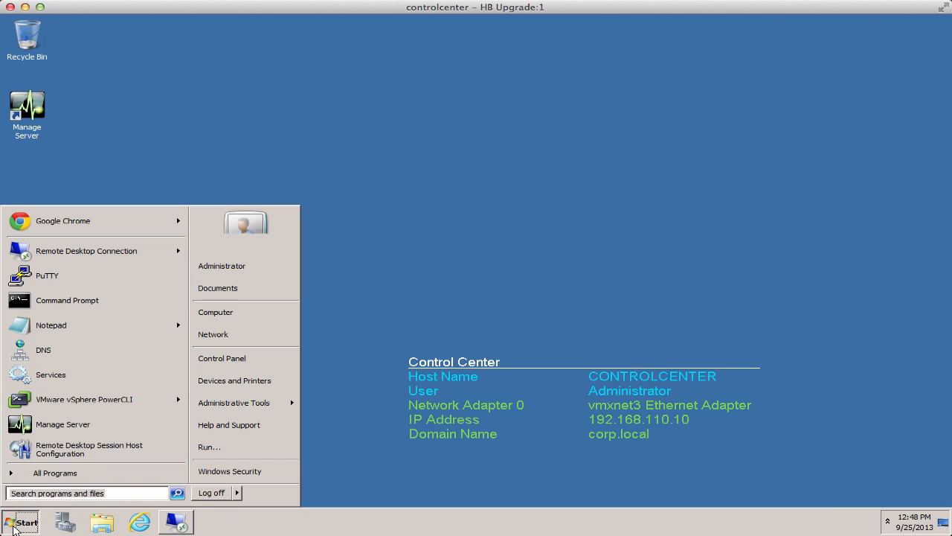
pyautogui.click(74, 250)
pyautogui.click(518, 254)
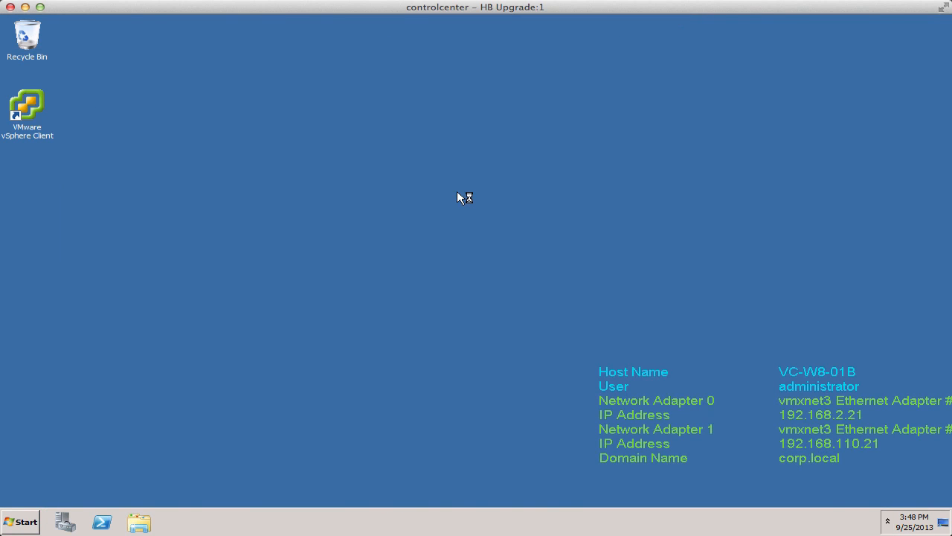
# Open Network Connections on vc-w8-01b through the Network properties and adapter settings.
pyautogui.click(21, 522)
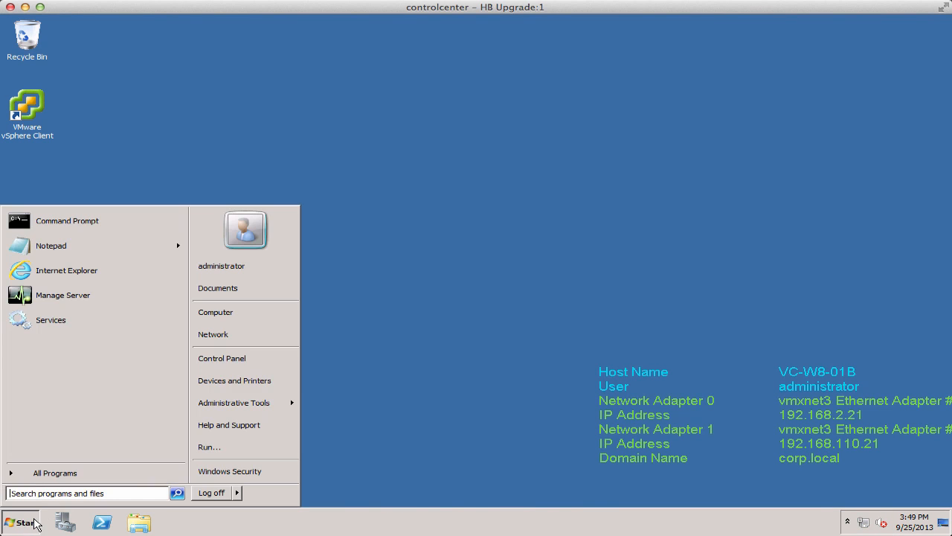
pyautogui.rightClick(221, 337)
pyautogui.click(239, 387)
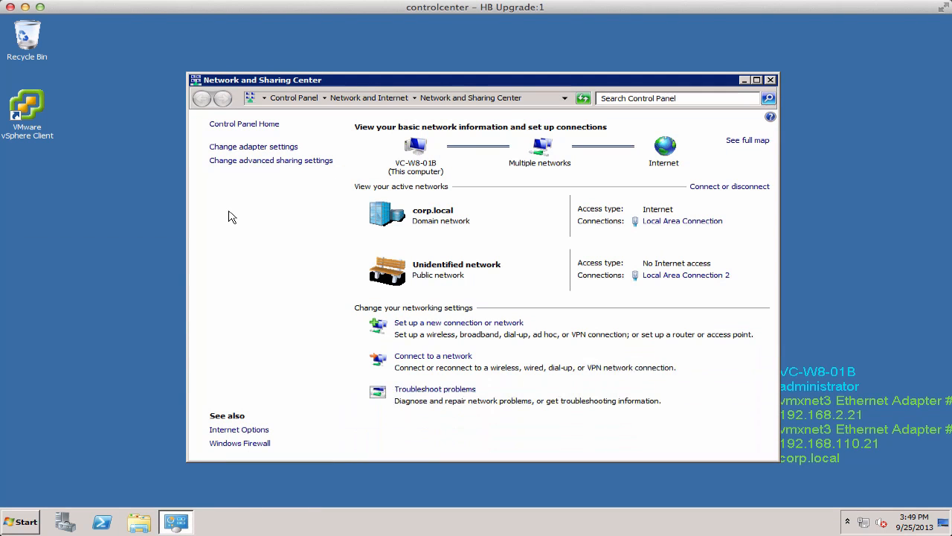
pyautogui.click(229, 149)
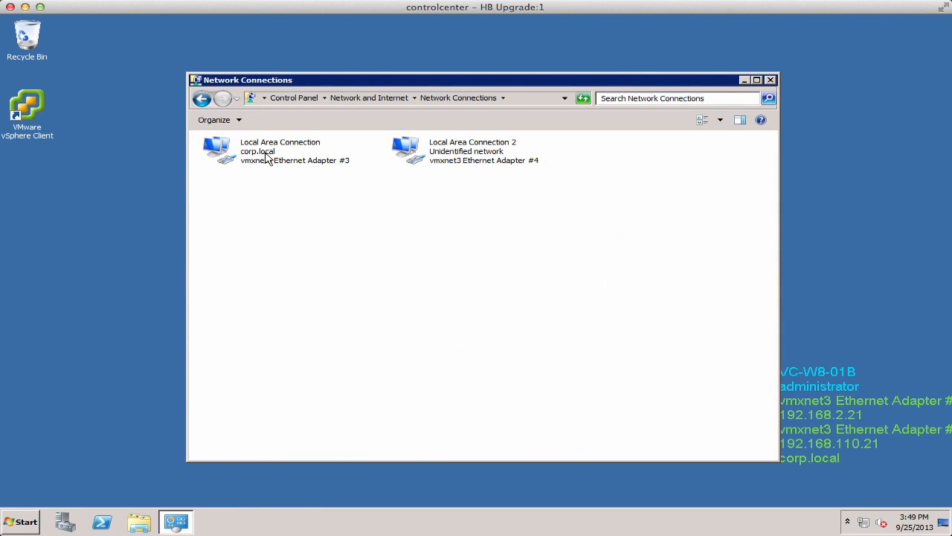
# Inspect Local Area Connection's properties, its IPv4 settings and advanced settings, then cancel all the dialogs.
pyautogui.rightClick(266, 154)
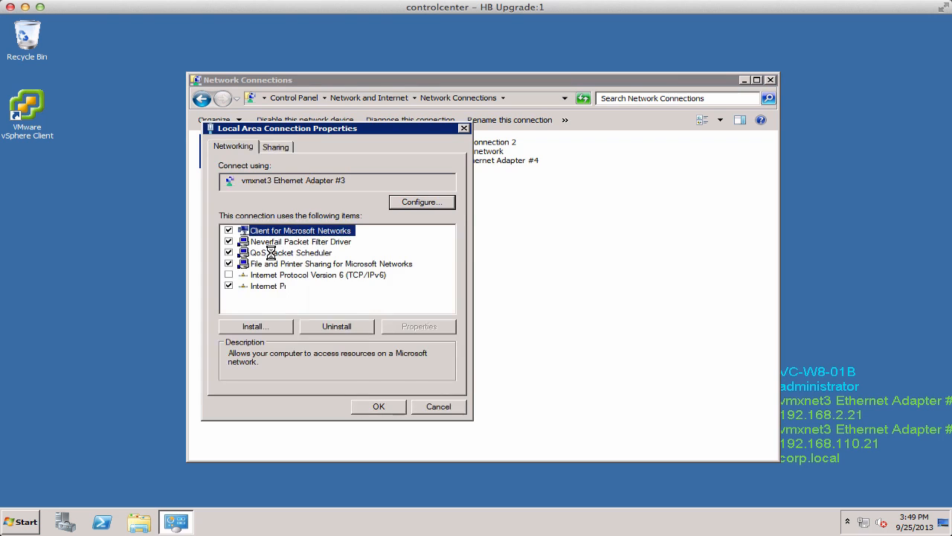
pyautogui.click(274, 241)
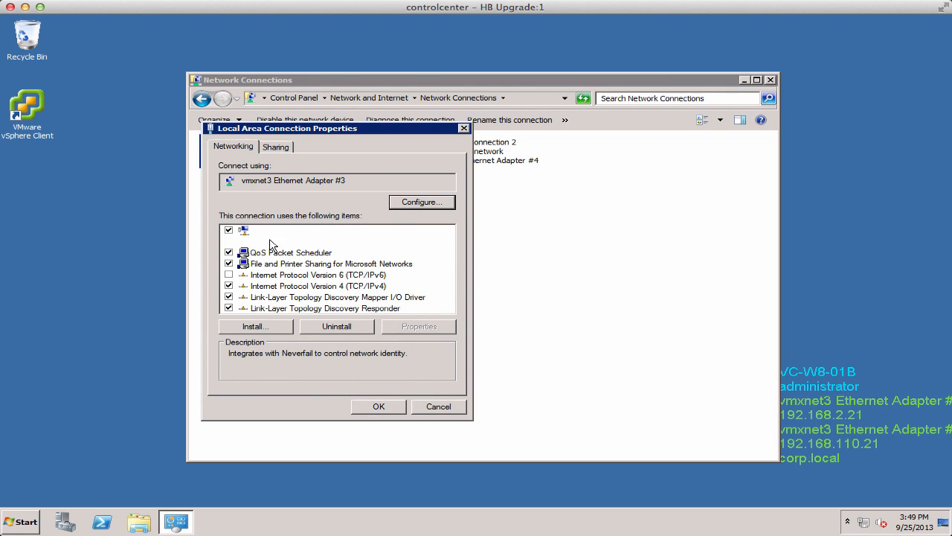
pyautogui.doubleClick(363, 285)
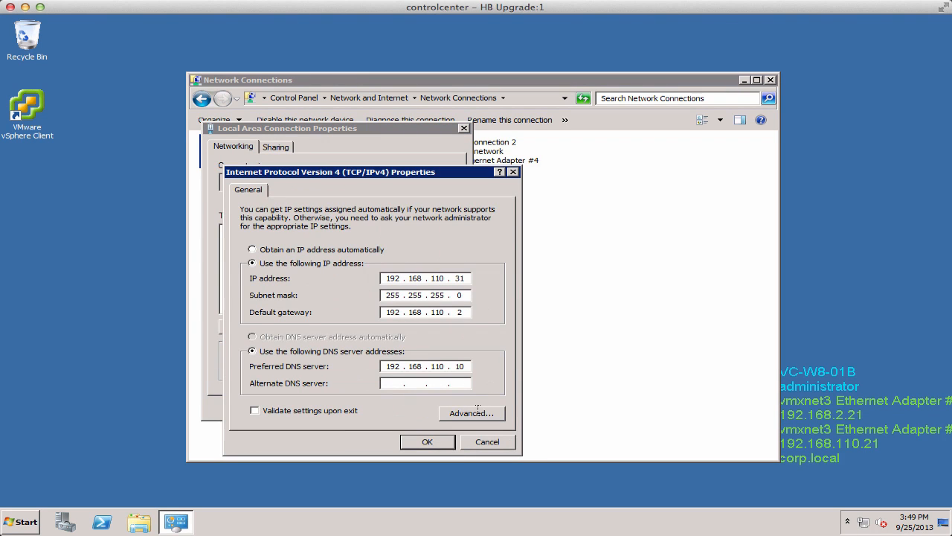
pyautogui.click(478, 412)
pyautogui.click(500, 474)
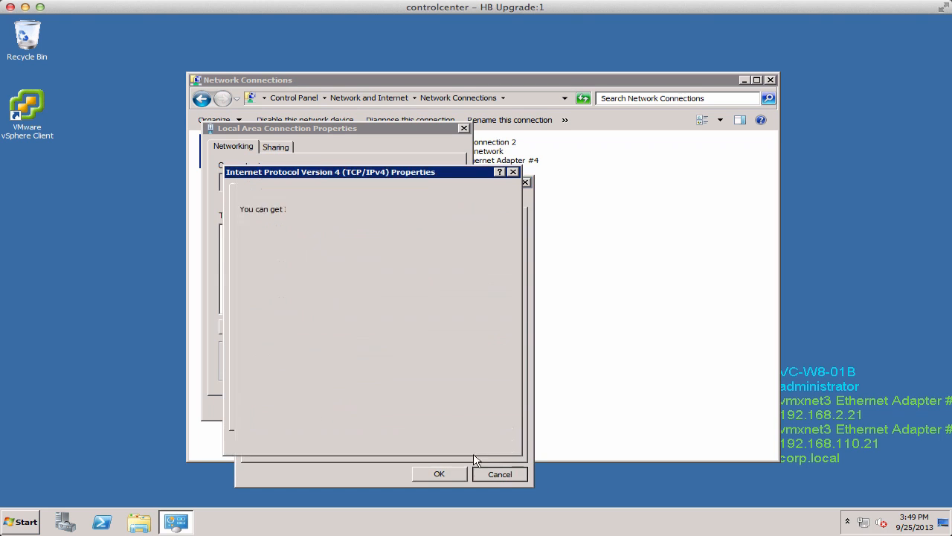
pyautogui.click(487, 445)
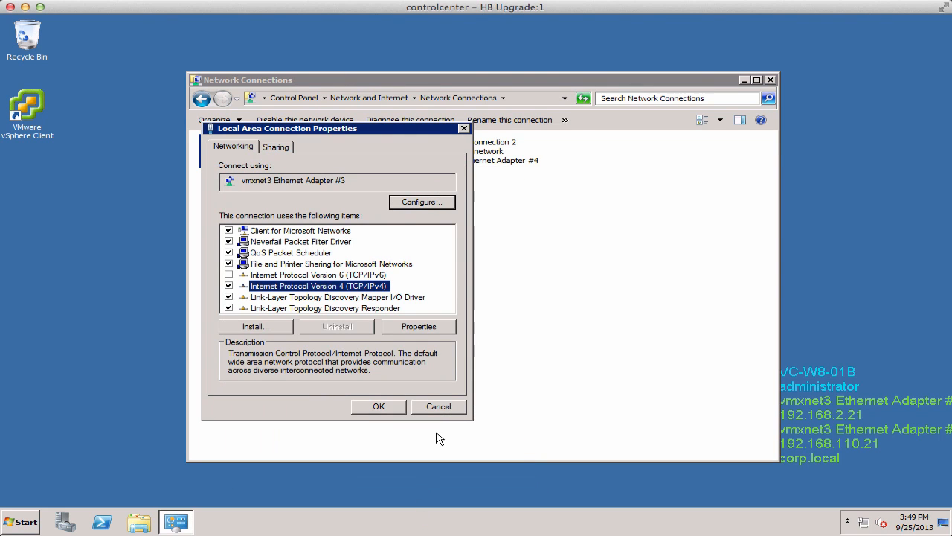
pyautogui.click(438, 406)
# Disable the Neverfail Packet Filter Driver on Local Area Connection 2, confirm its IPv4 settings, and close Network Connections.
pyautogui.rightClick(444, 152)
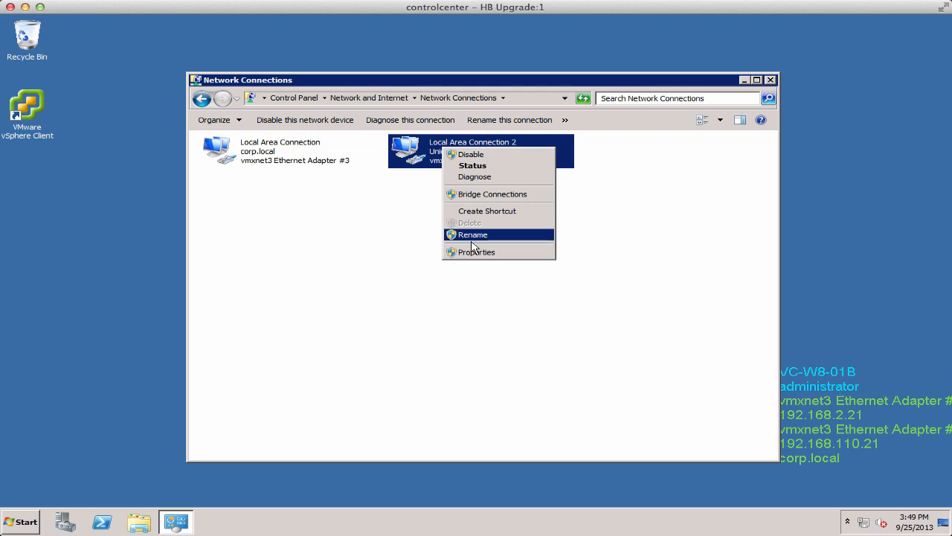
pyautogui.click(469, 252)
pyautogui.click(228, 241)
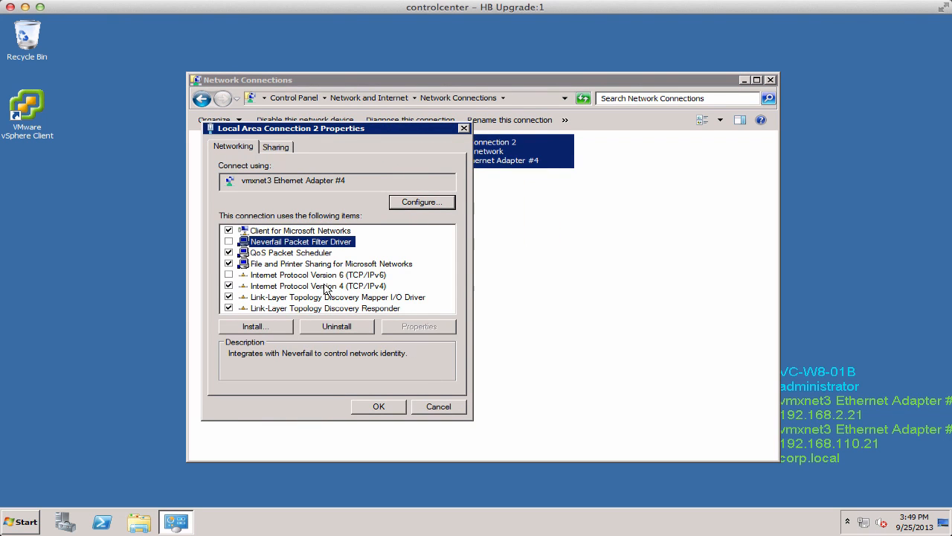
pyautogui.doubleClick(348, 289)
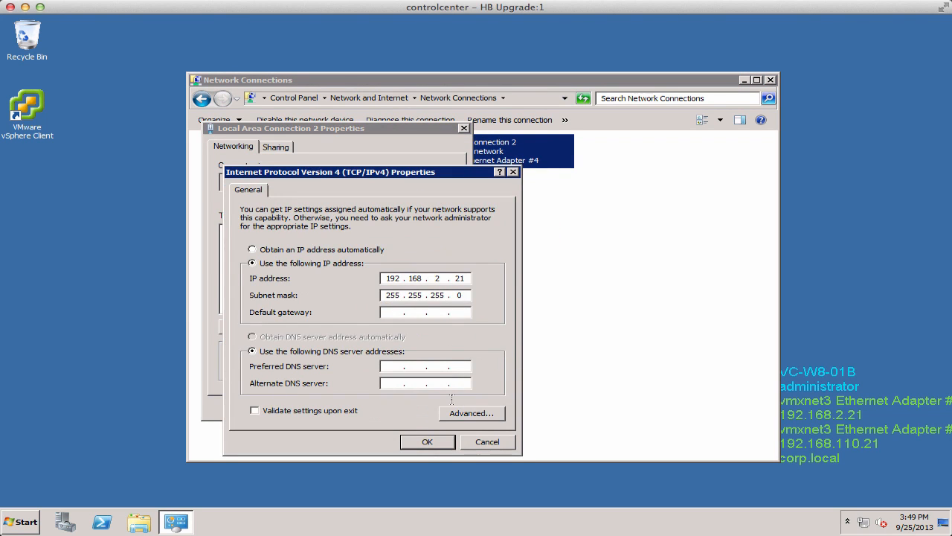
pyautogui.click(438, 443)
pyautogui.click(374, 408)
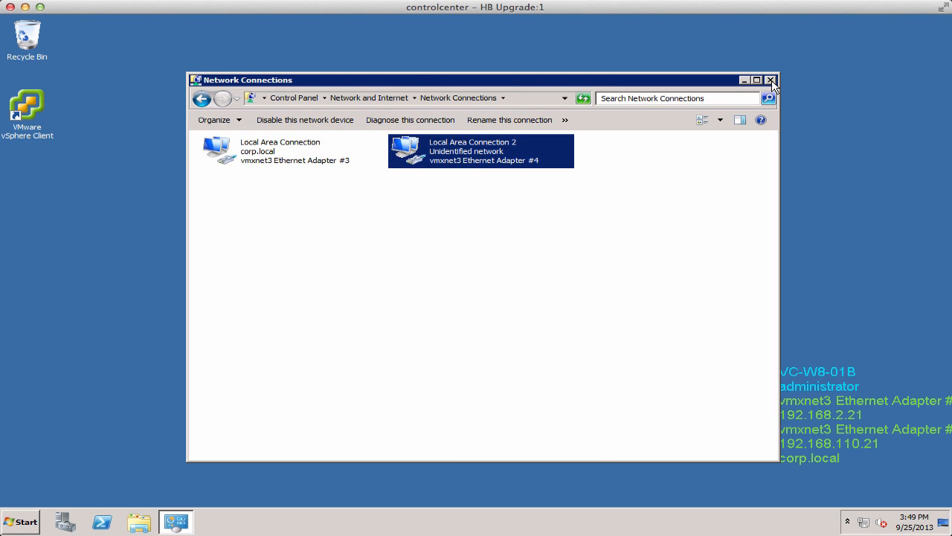
pyautogui.click(771, 80)
# In Services, set the VMware vCenter Server Heartbeat service's startup type to Automatic and close Services.
pyautogui.click(29, 525)
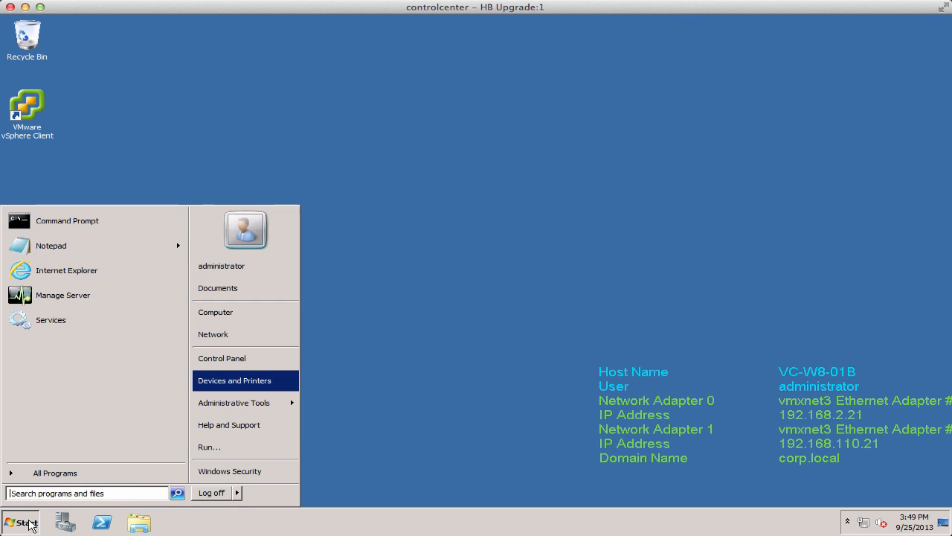
pyautogui.click(64, 323)
pyautogui.click(236, 425)
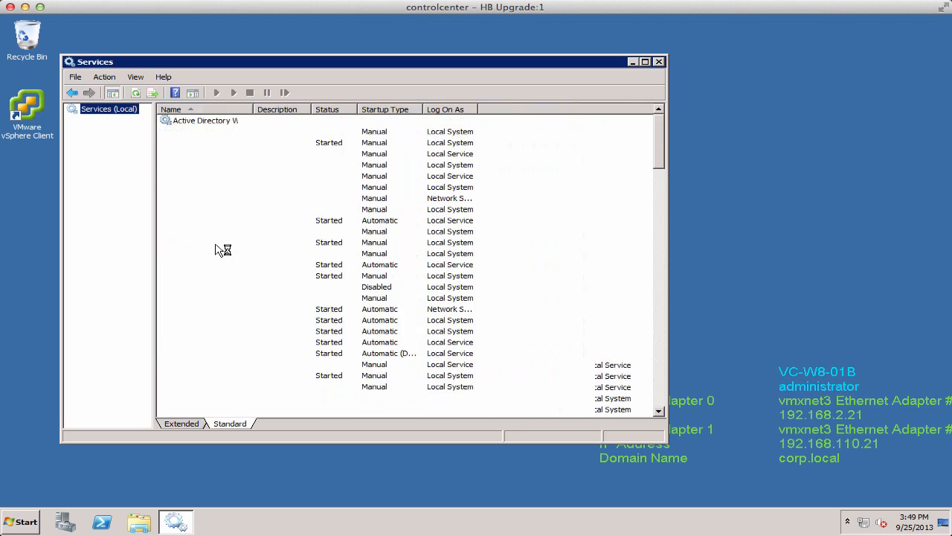
pyautogui.click(217, 248)
pyautogui.press('v')
pyautogui.moveTo(253, 109); pyautogui.dragTo(385, 109)
pyautogui.doubleClick(223, 220)
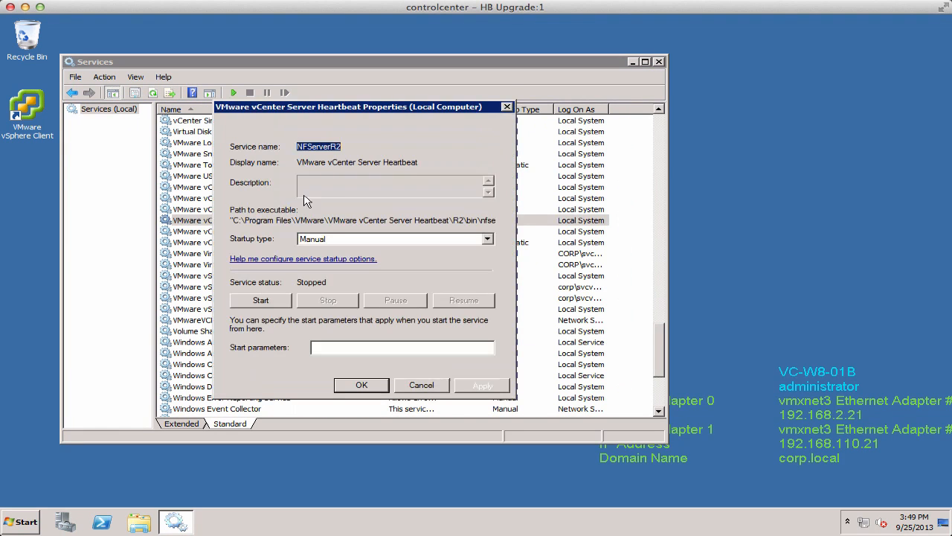
pyautogui.click(416, 239)
pyautogui.click(332, 261)
pyautogui.click(362, 384)
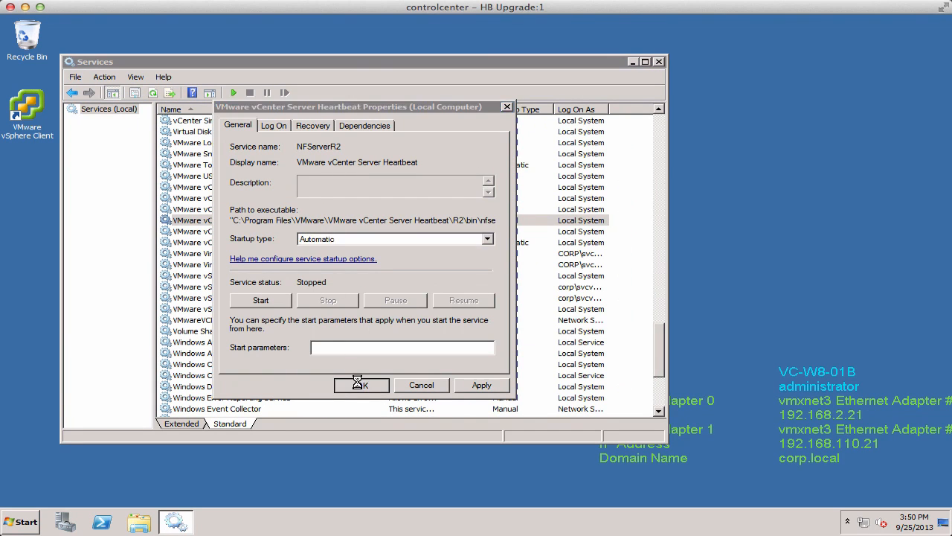
pyautogui.click(659, 62)
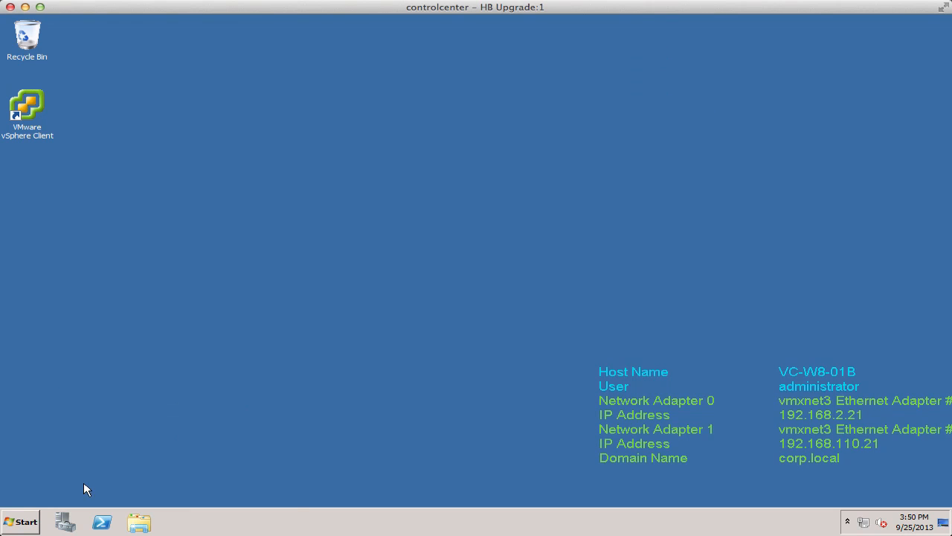
# Restart the vc-w8-01b server.
pyautogui.click(24, 523)
pyautogui.click(236, 492)
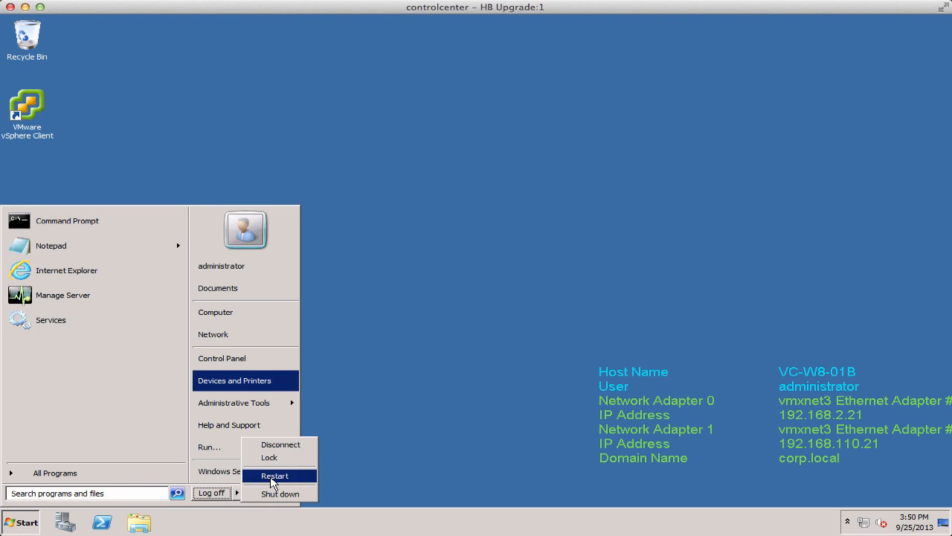
pyautogui.click(272, 473)
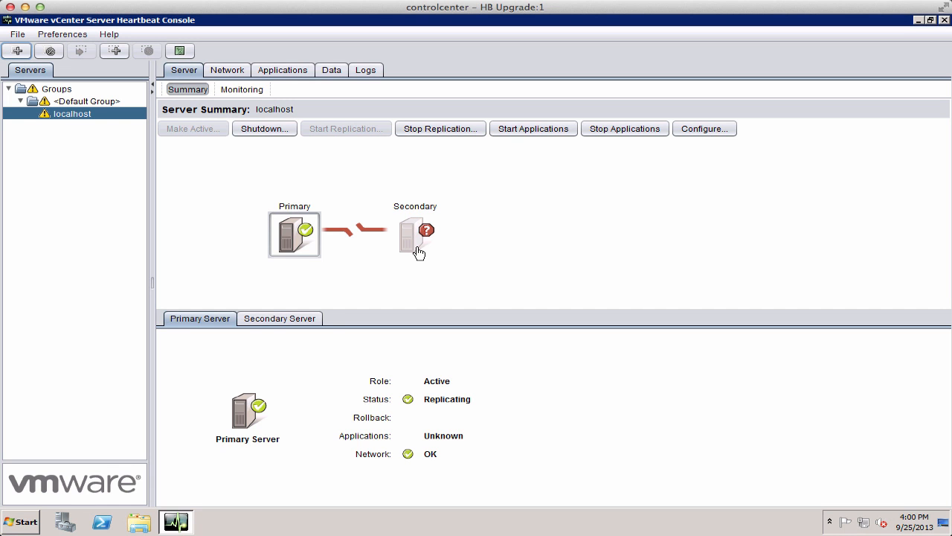
# Review the primary and secondary server status in the Heartbeat Console and examine the protected application services.
pyautogui.click(419, 251)
pyautogui.click(308, 241)
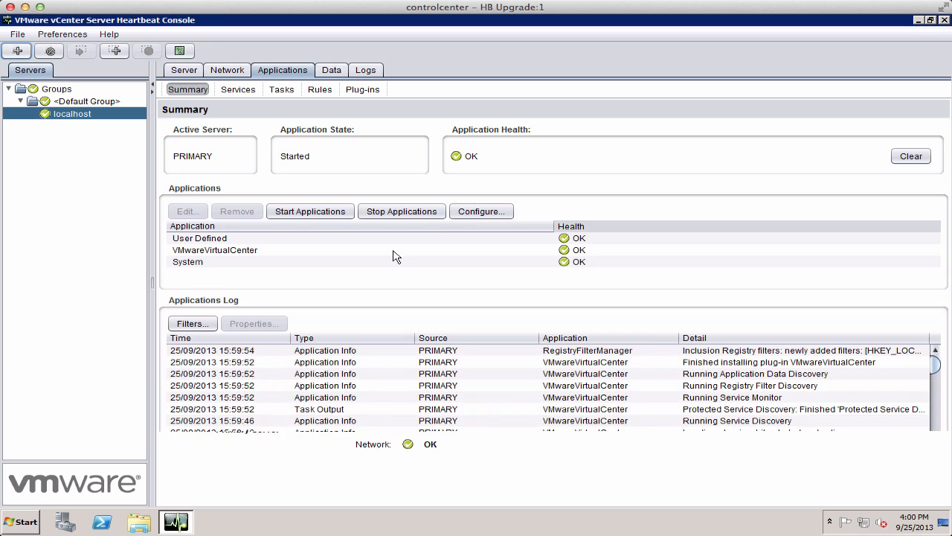
pyautogui.click(402, 211)
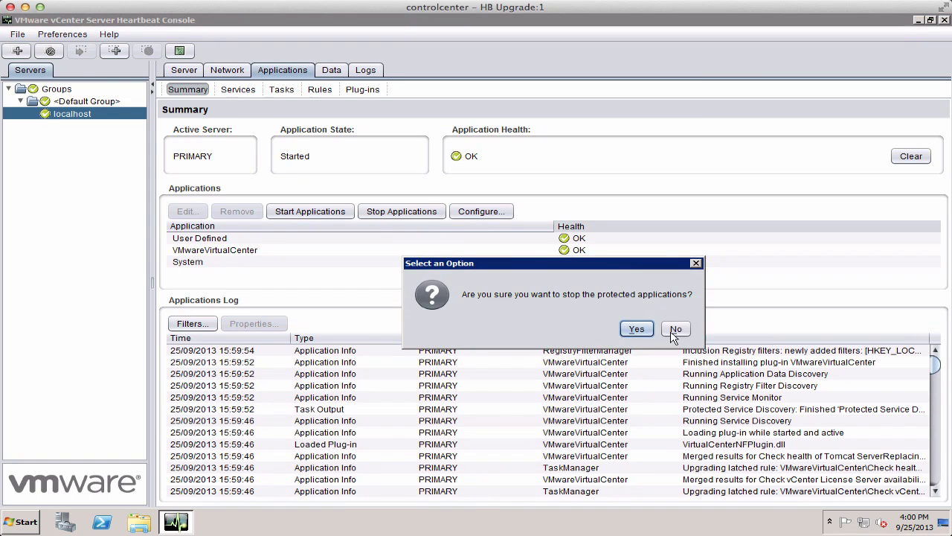
pyautogui.click(674, 334)
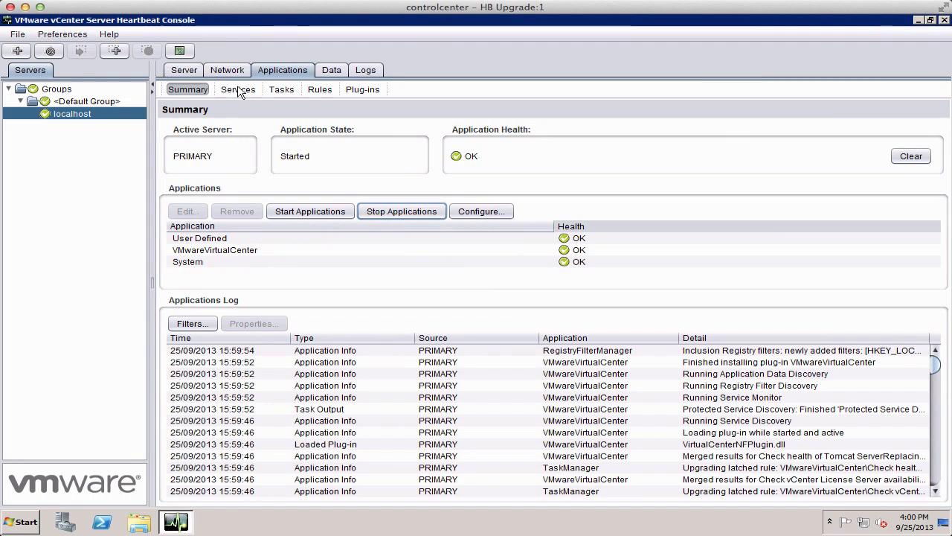
pyautogui.click(238, 89)
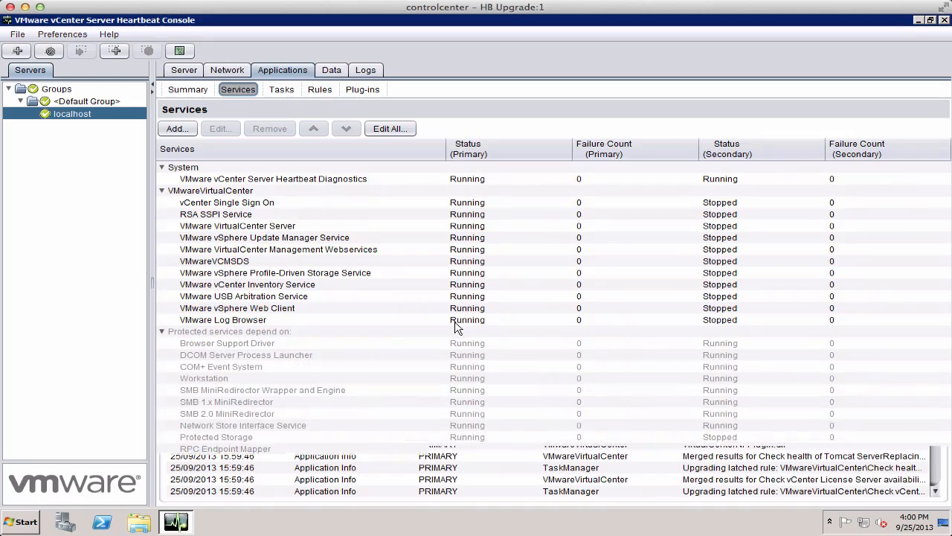